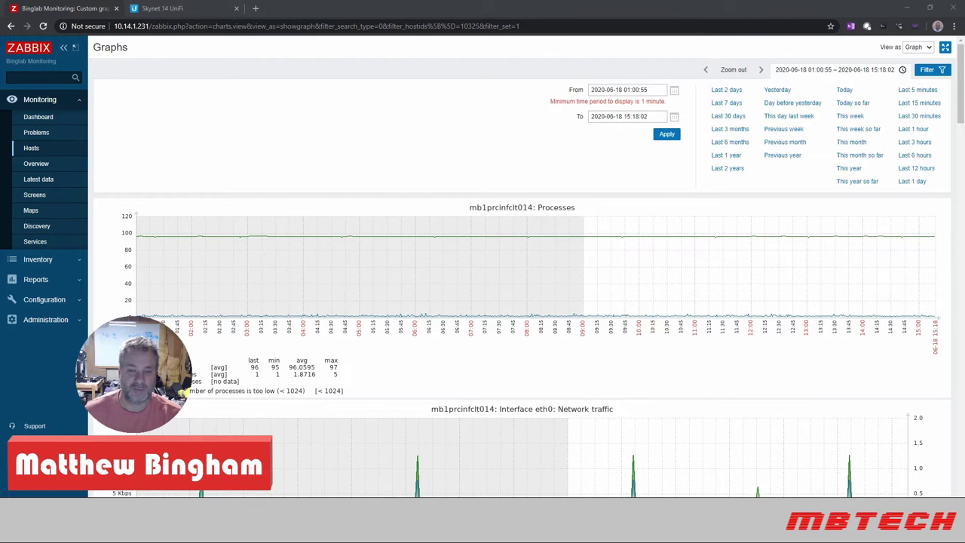
- Open the SNMP service settings under UniFi Settings > Services
scroll(645, 273, "down", 5)
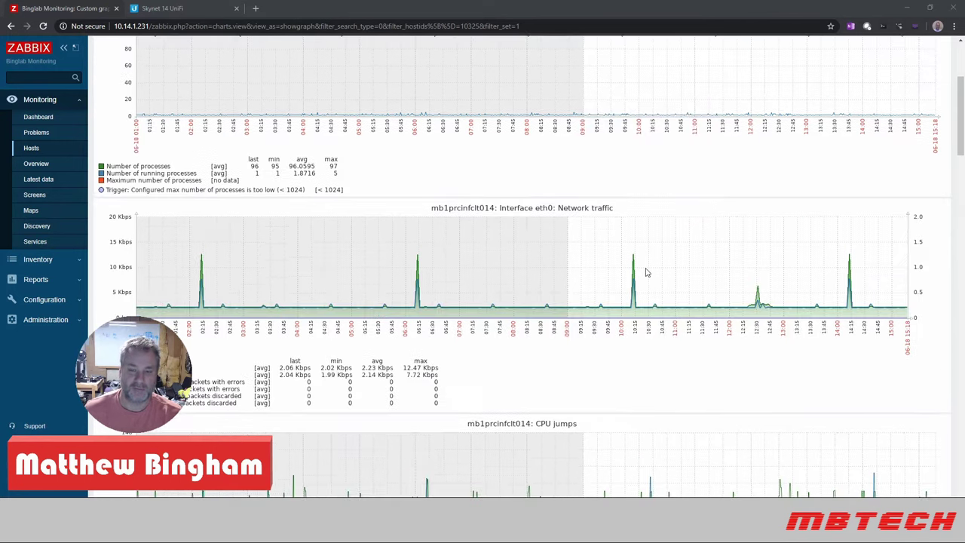
scroll(646, 273, "down", 2)
scroll(645, 273, "up", 2)
scroll(646, 273, "down", 2)
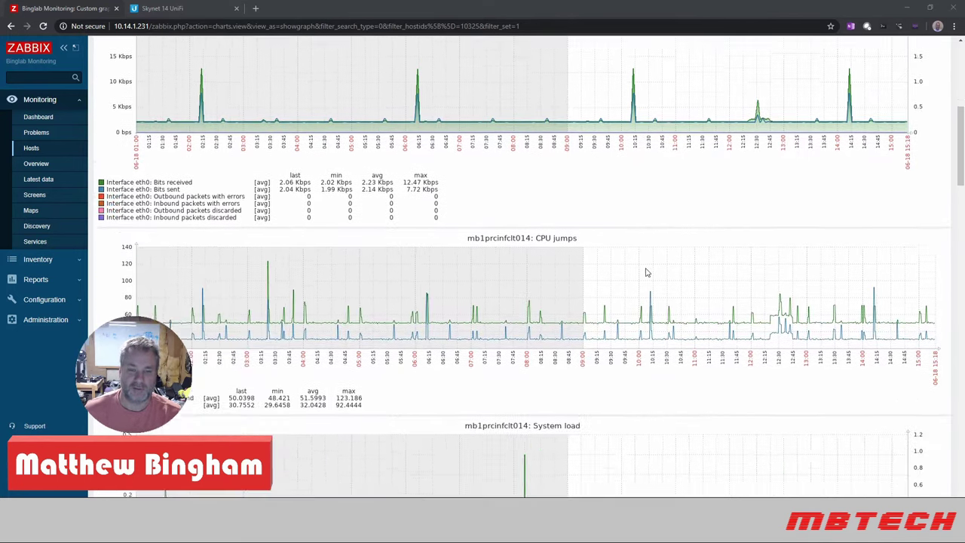
scroll(646, 273, "down", 15)
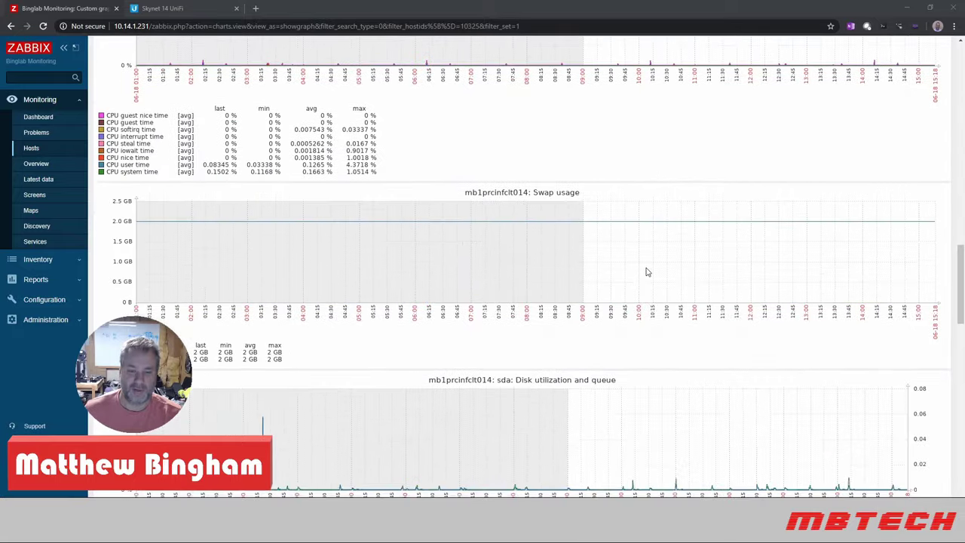
scroll(646, 273, "down", 11)
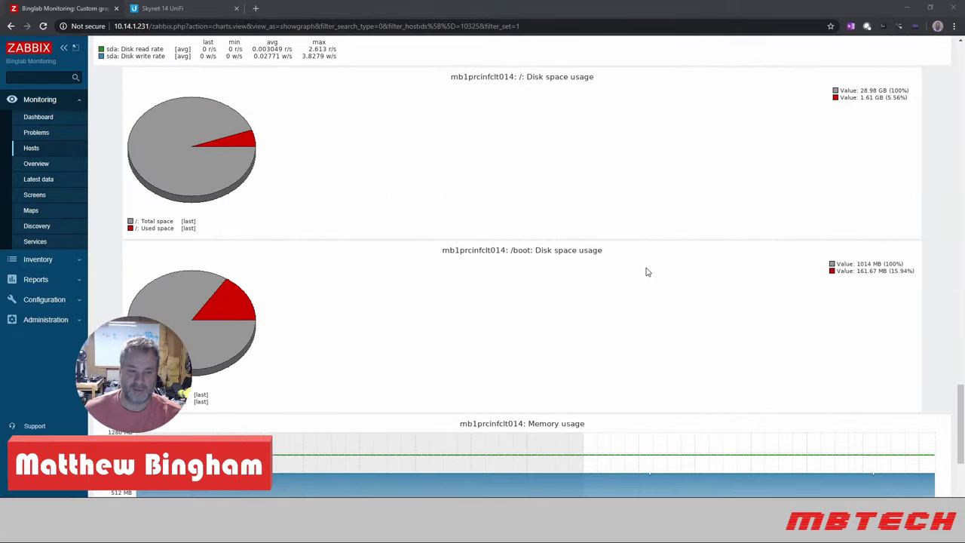
scroll(645, 271, "down", 2)
scroll(646, 269, "up", 10)
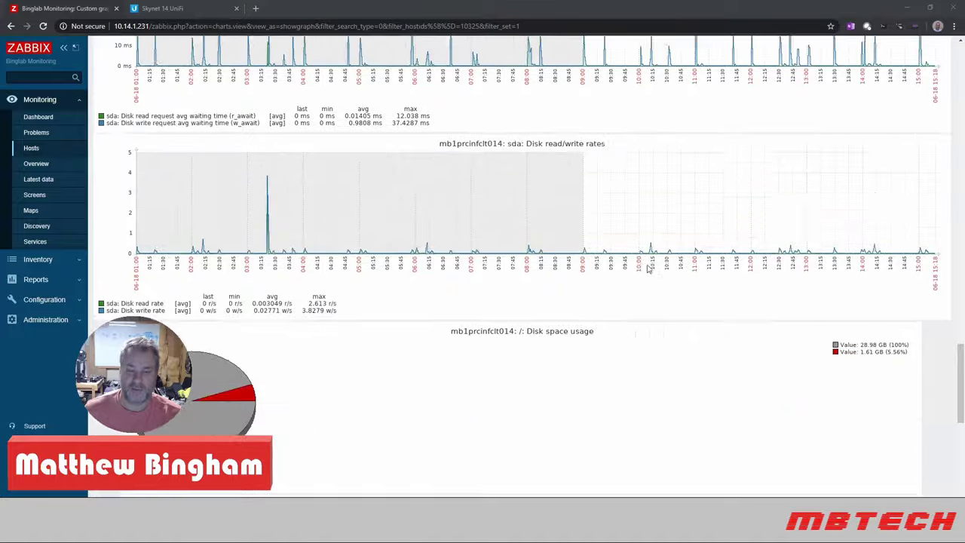
scroll(648, 267, "up", 15)
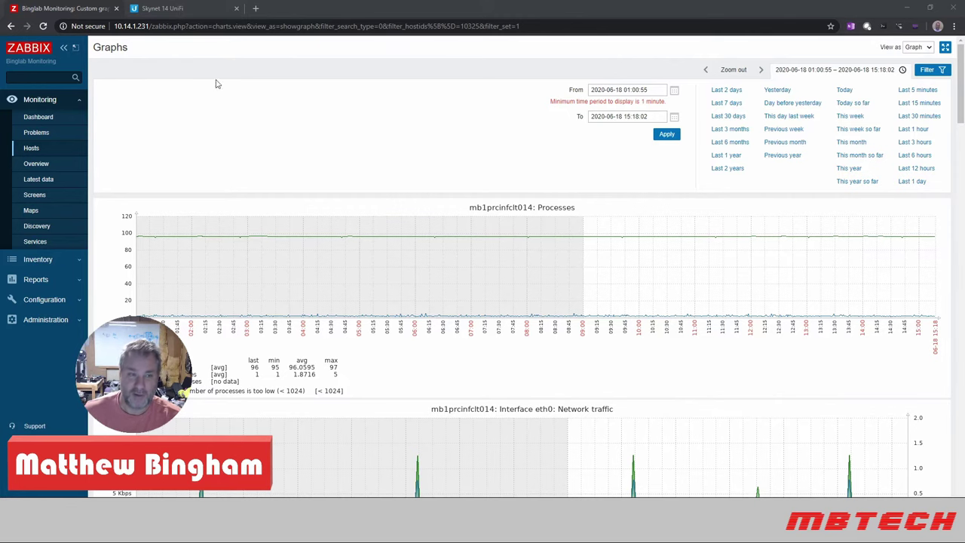
left_click(179, 10)
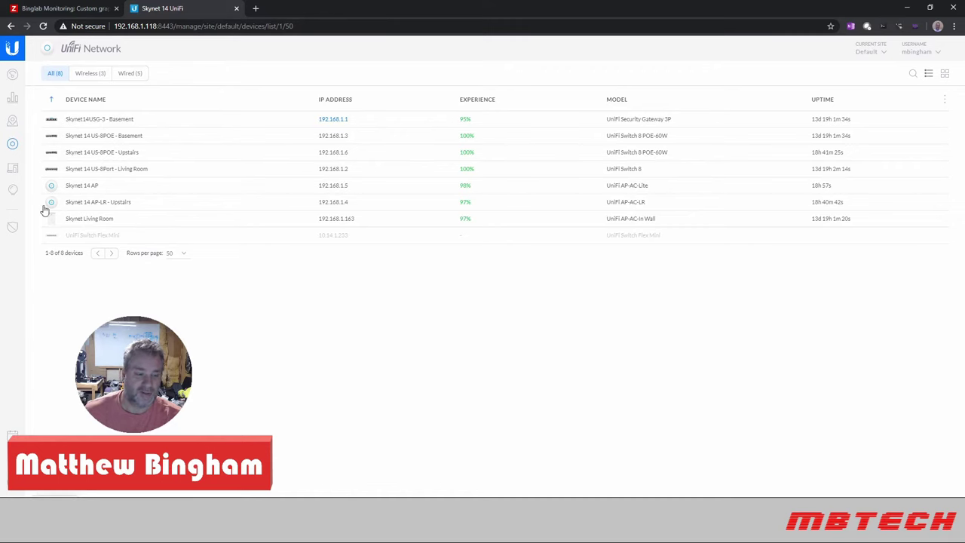
left_click(12, 436)
left_click(59, 255)
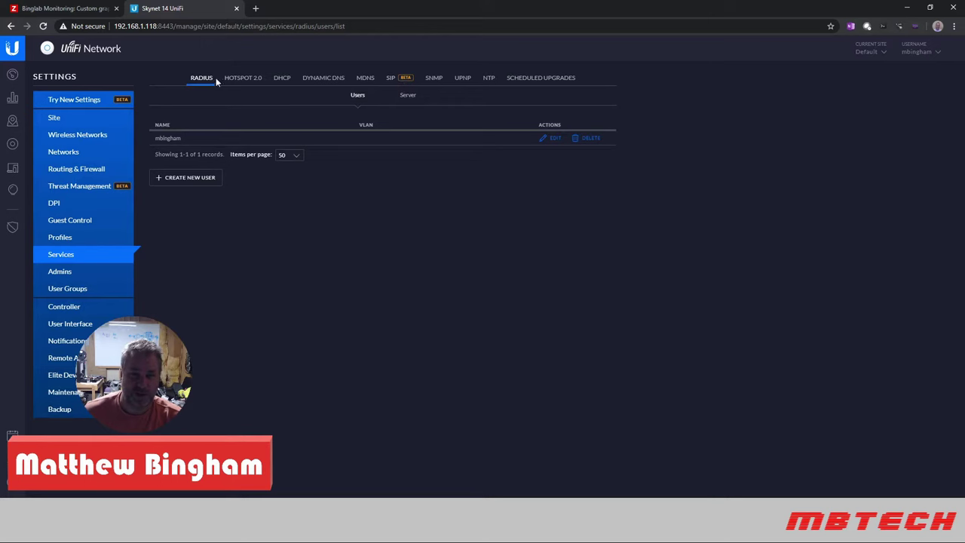
left_click(434, 78)
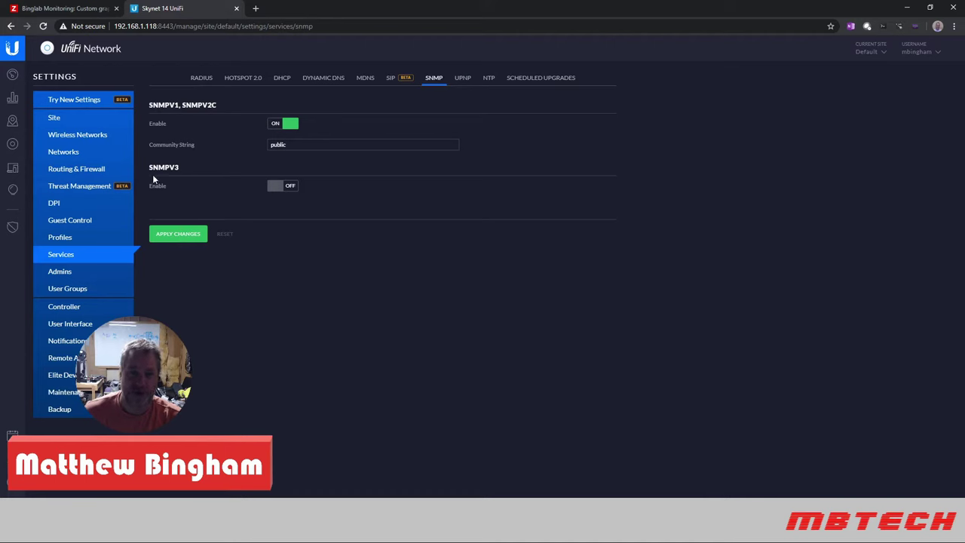
- Preview the SNMPv3 options, turn SNMPv3 back off, and return to the UniFi device list
left_click(291, 188)
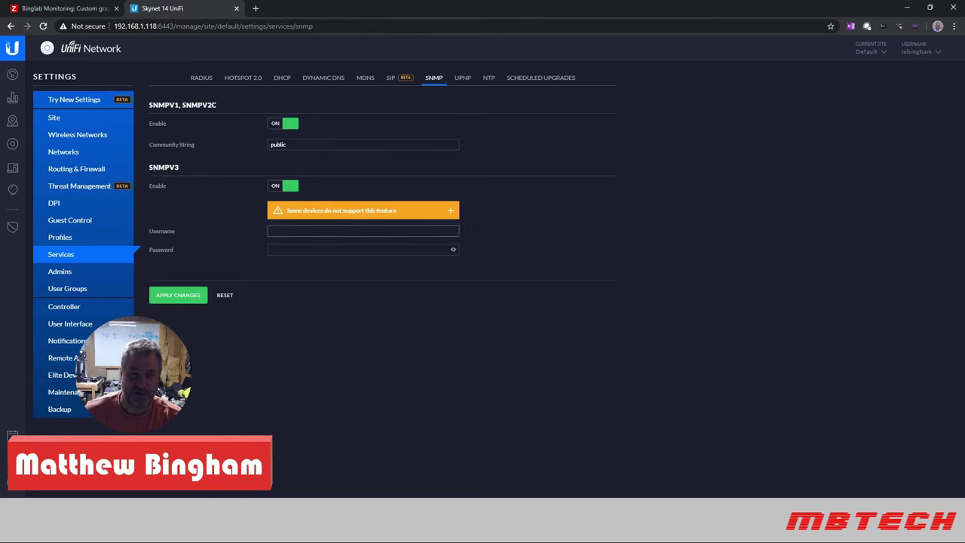
left_click(273, 188)
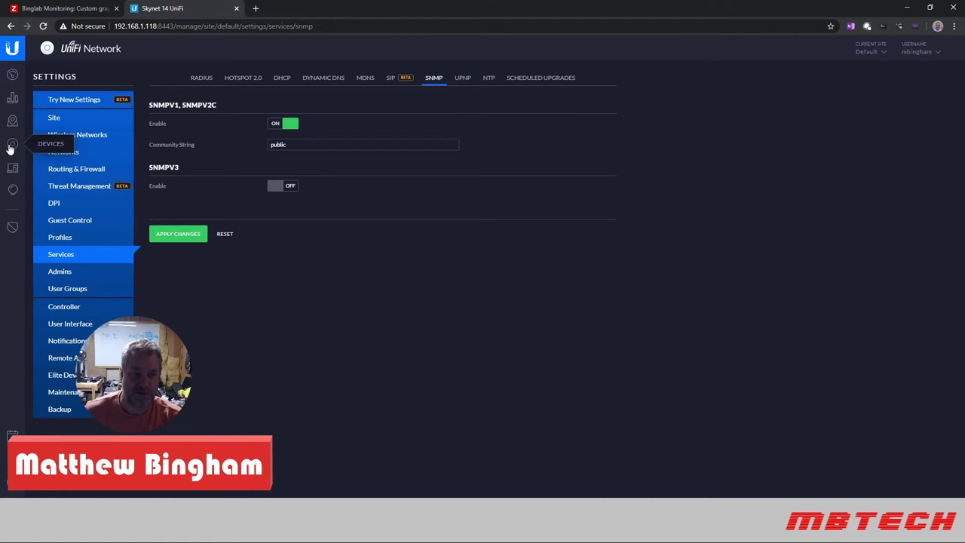
left_click(12, 145)
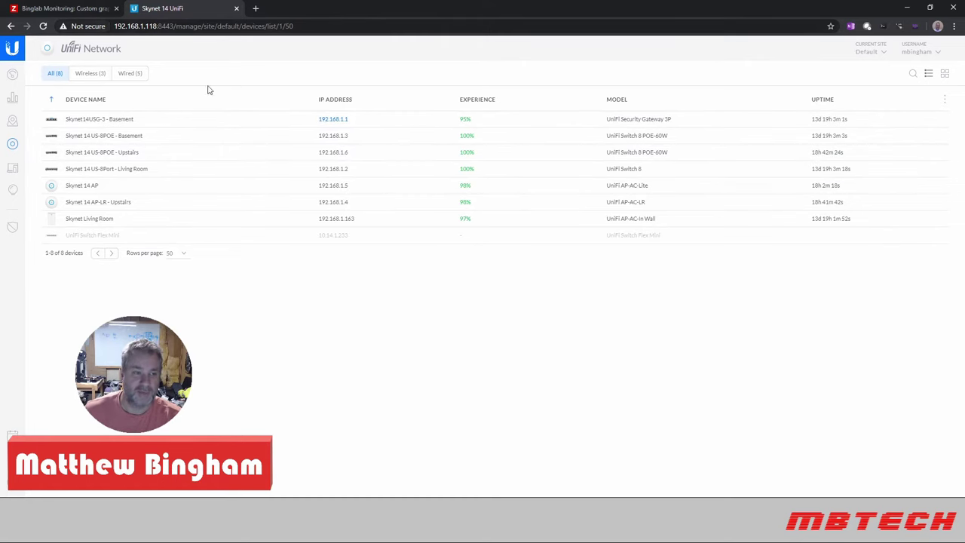
left_click(67, 16)
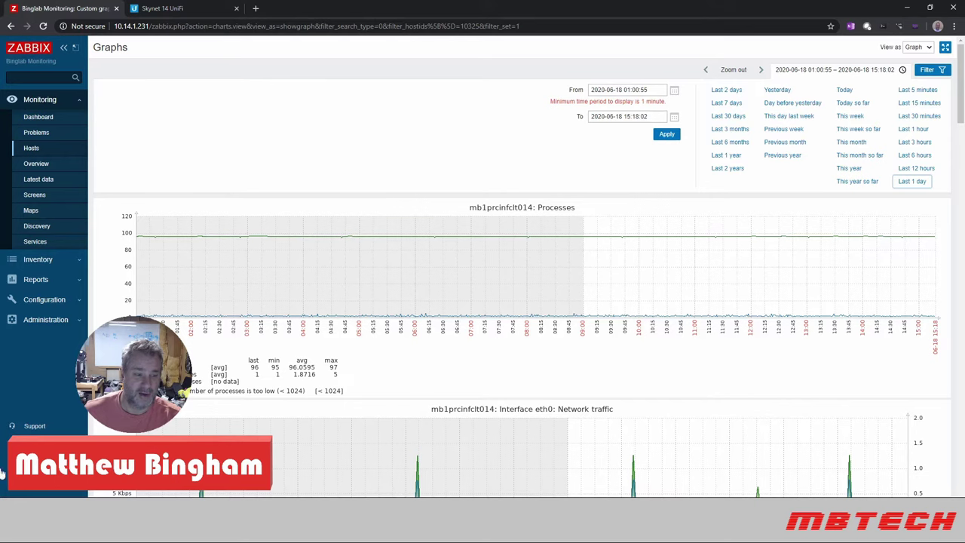
- Sign out and log back in to Zabbix with the Admin account
left_click(34, 442)
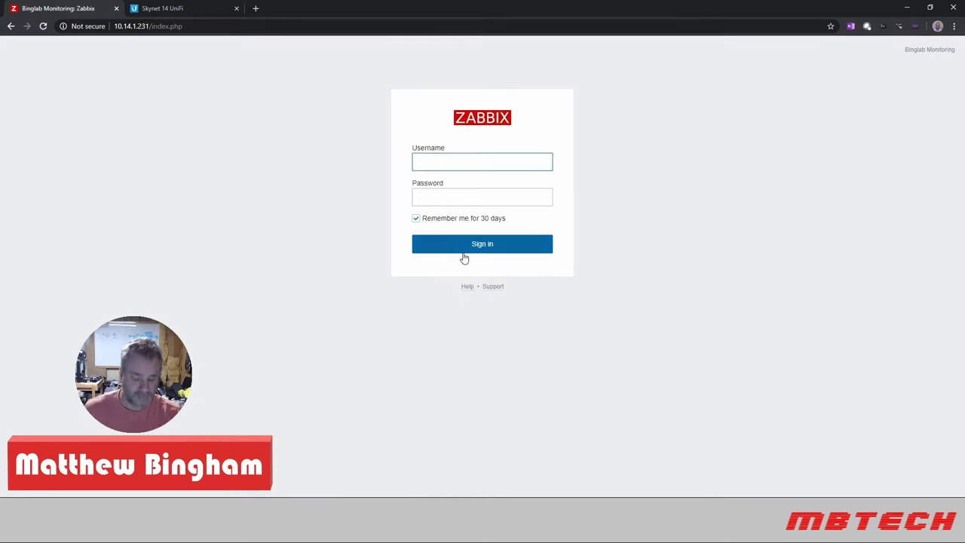
type("Admin")
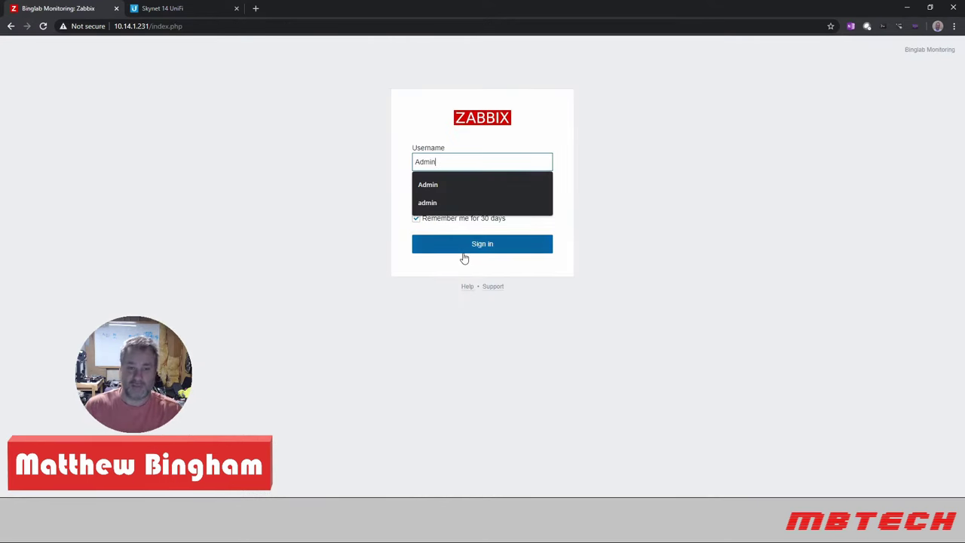
key("Tab")
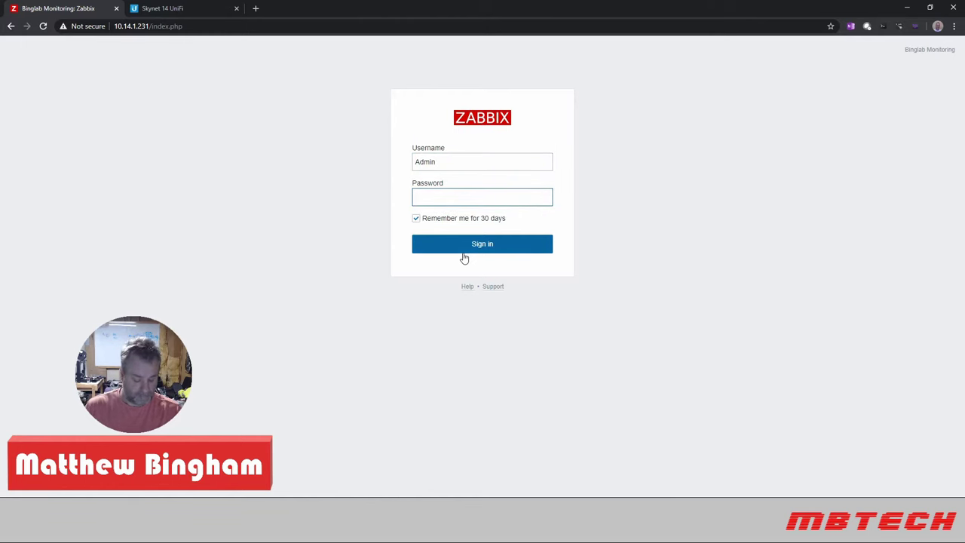
type("zabbix")
key("Return")
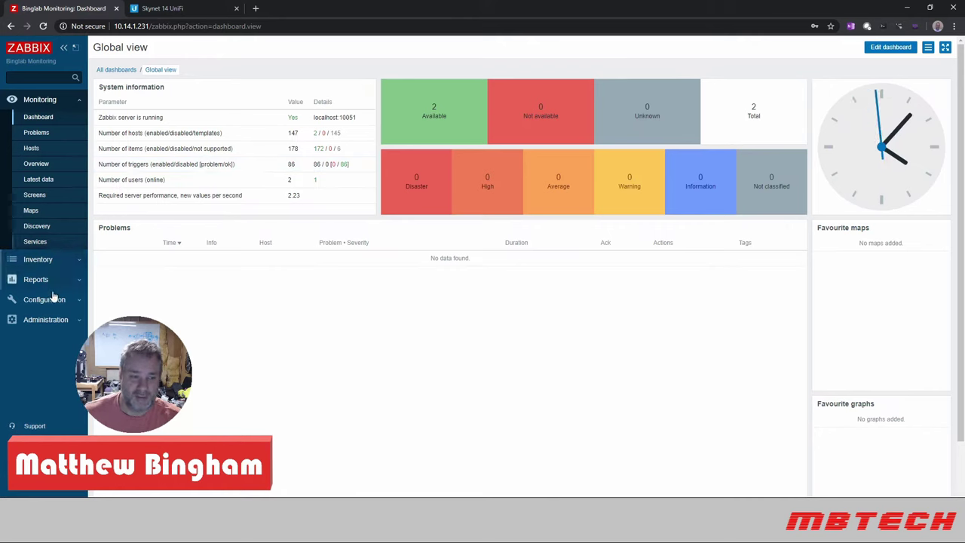
- Bring up a blank Create host form from Configuration > Hosts
left_click(54, 298)
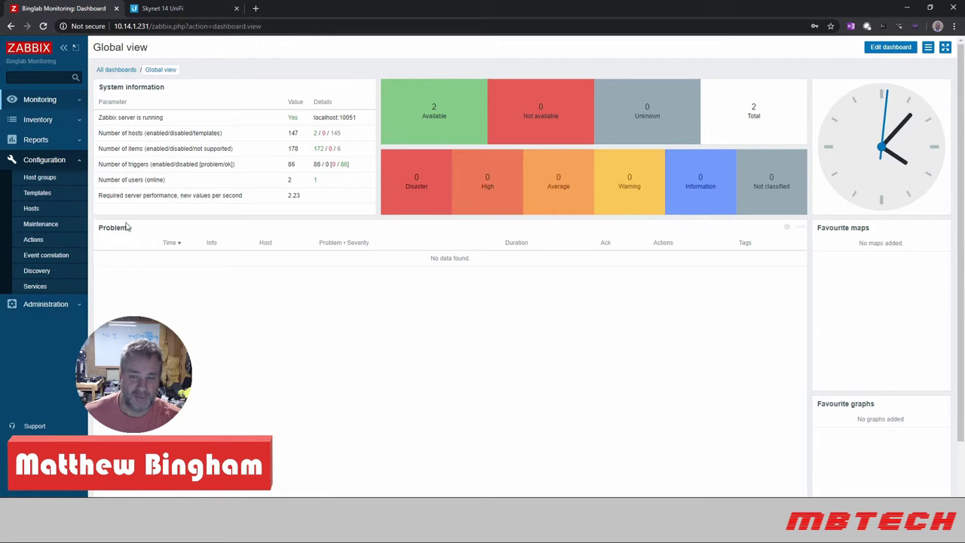
left_click(31, 212)
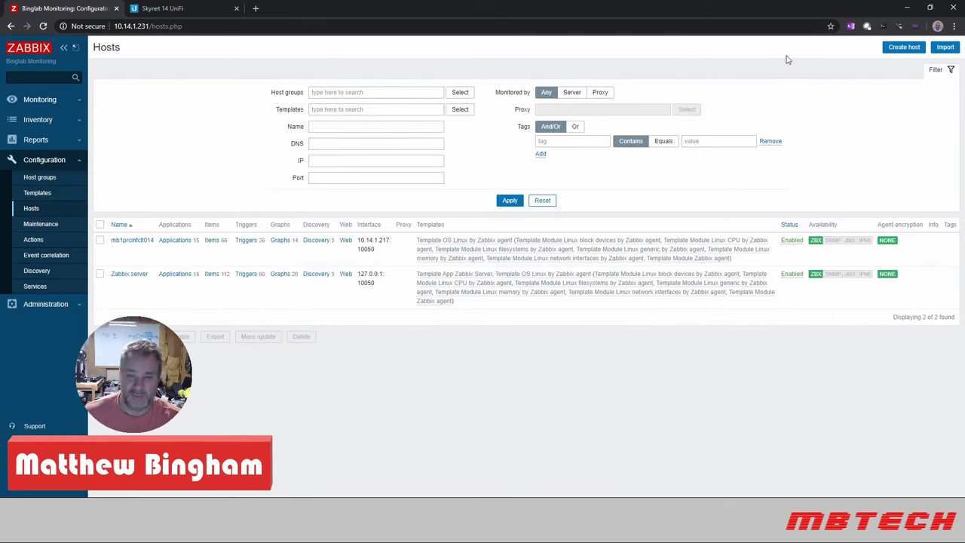
left_click(904, 51)
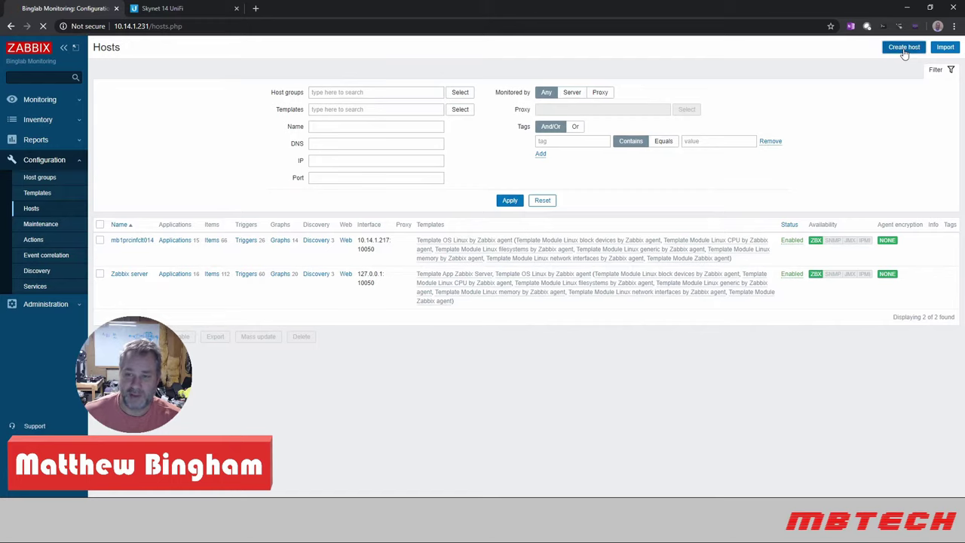
left_click(252, 93)
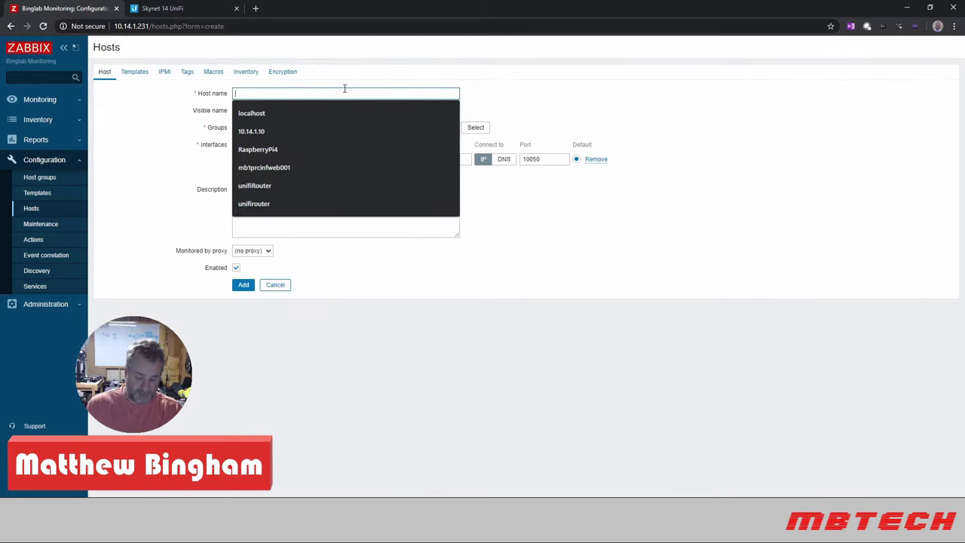
- Enter the host name 'Basement Router', correcting its spelling
type("basm")
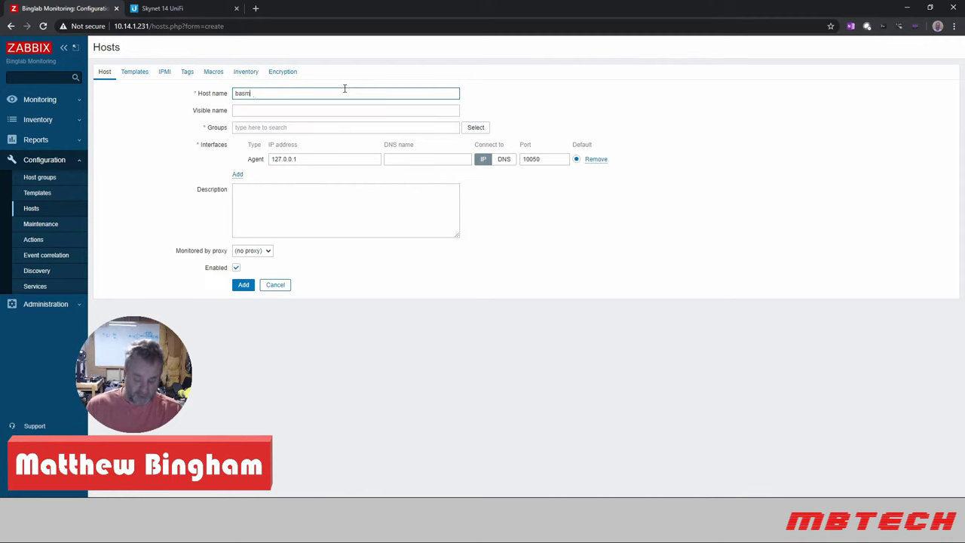
type("ent")
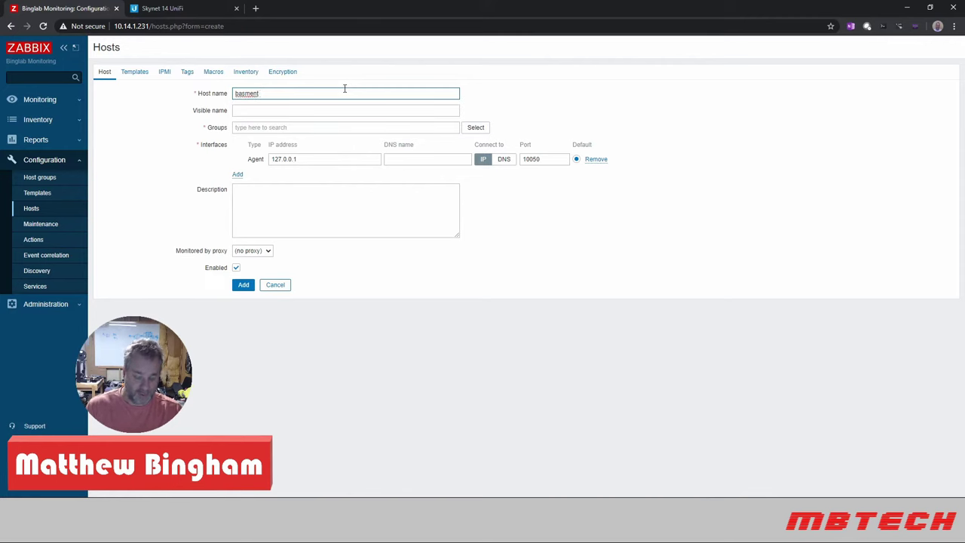
type(" Router")
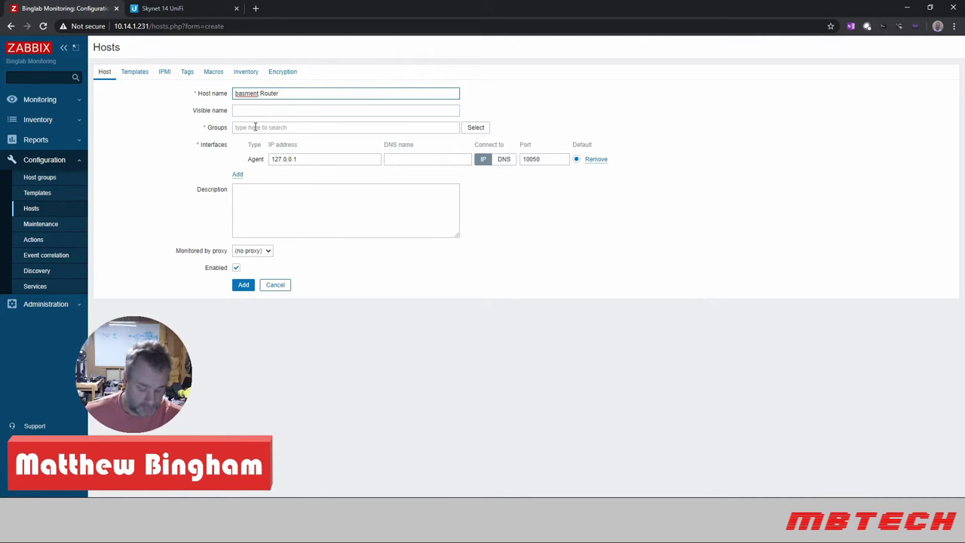
type("basement")
key("Home")
key("Delete")
type("B")
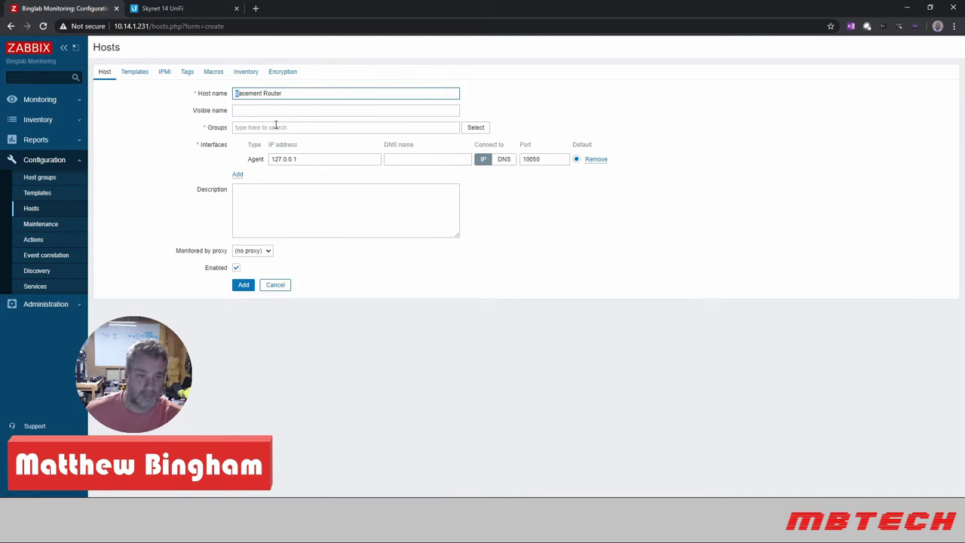
key("BackSpace")
type("B")
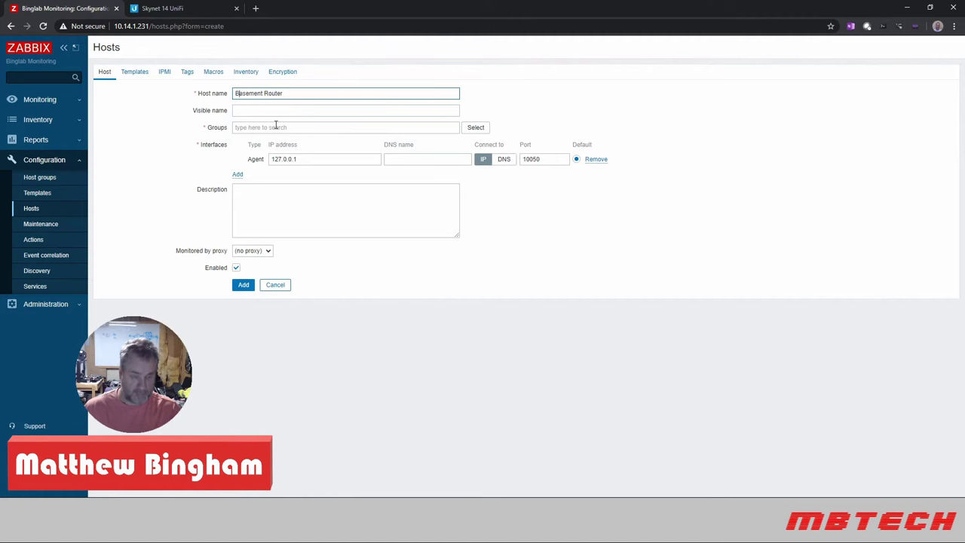
- Fill the visible name from a suggestion and create the new host group 'Networking'
left_click(263, 110)
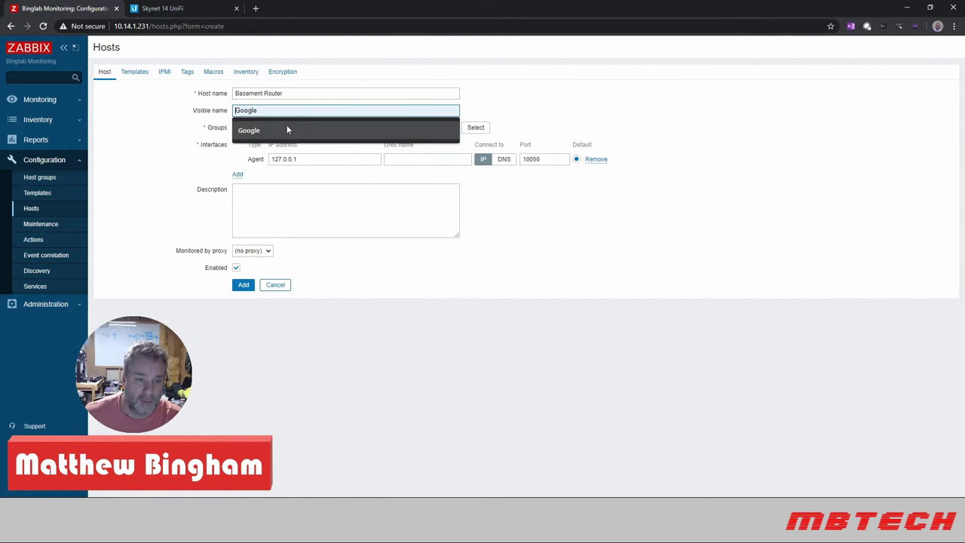
left_click(287, 129)
left_click(304, 129)
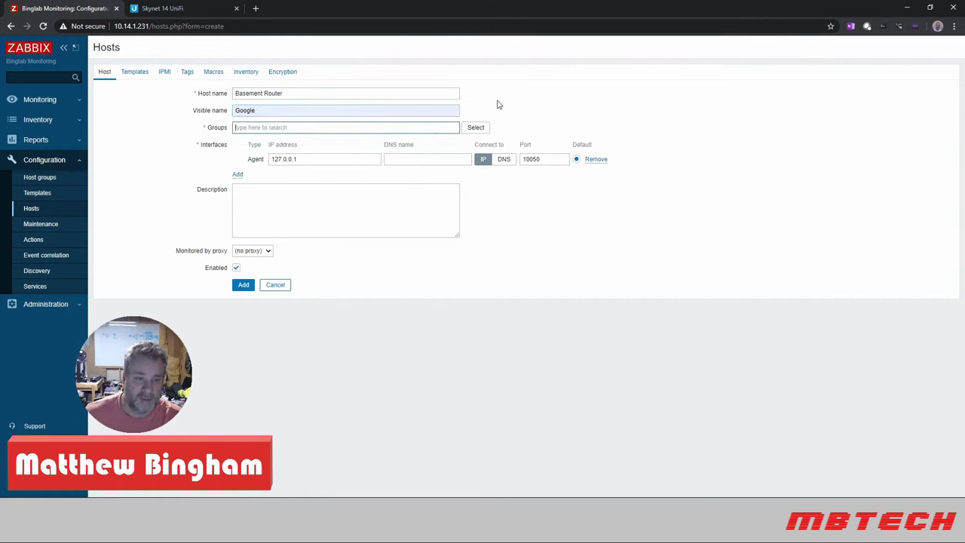
type("Ne")
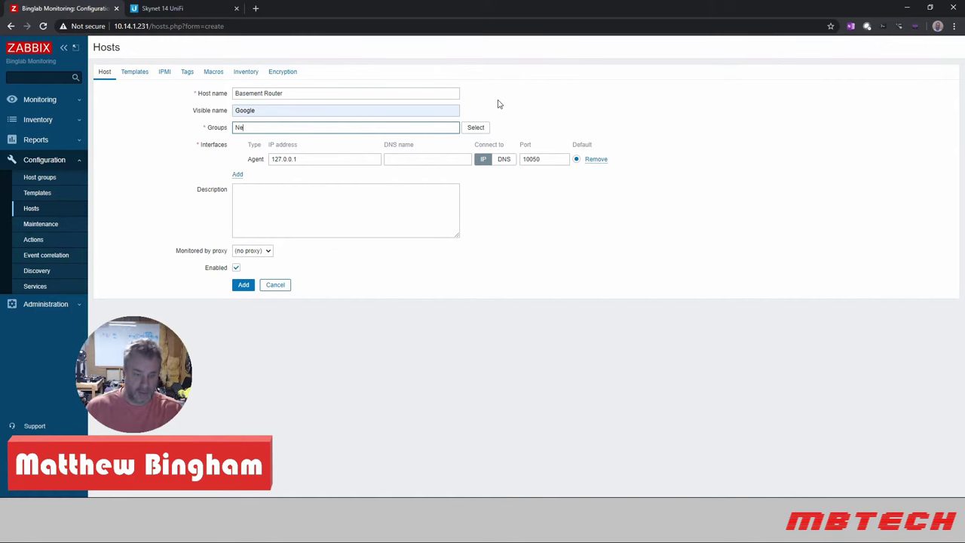
type("tworking")
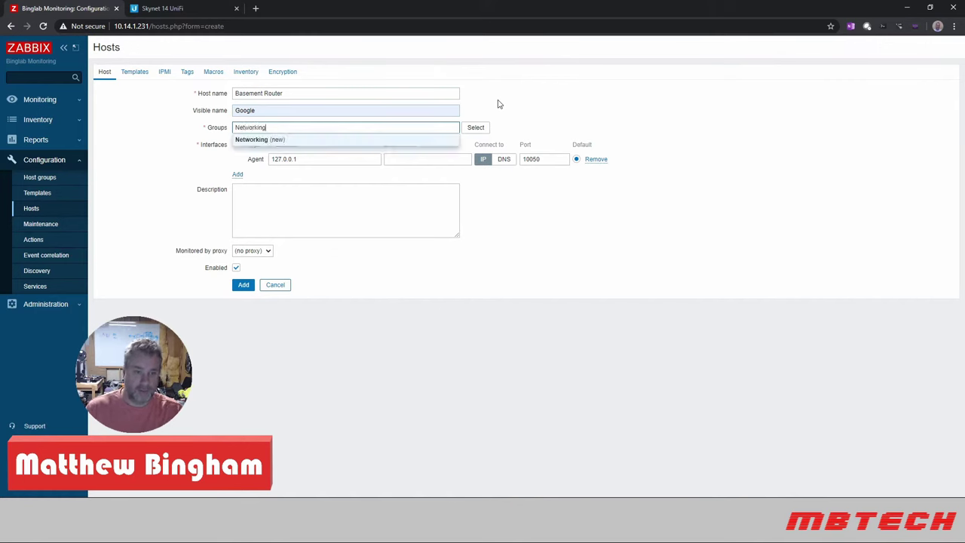
left_click(268, 139)
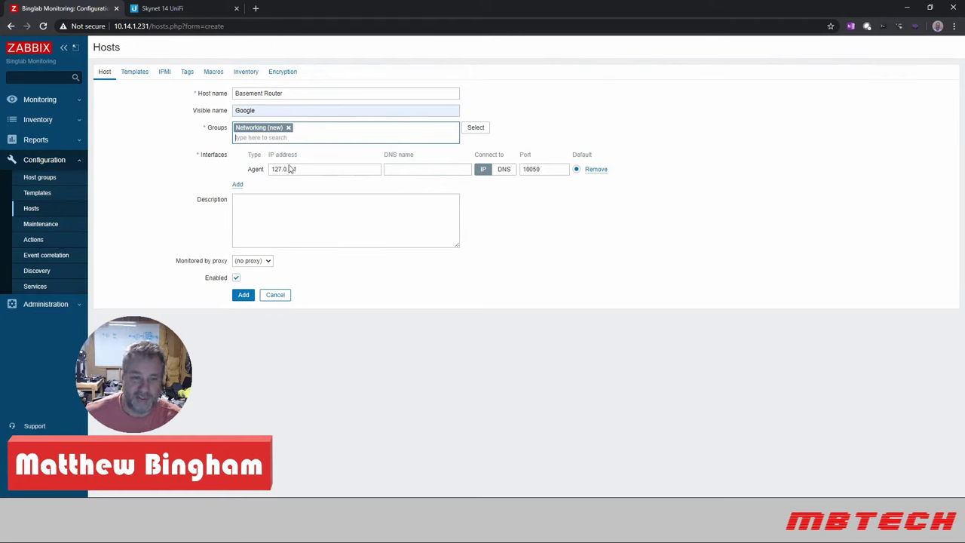
- Swap the agent interface for an SNMP interface at 192.168.1.1, keeping SNMPv2 on port 161
left_click(595, 169)
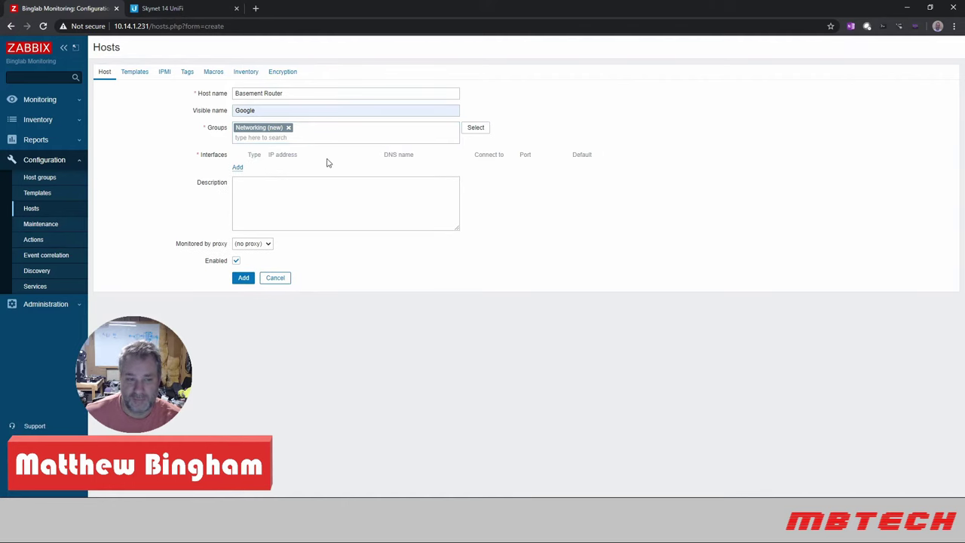
left_click(237, 168)
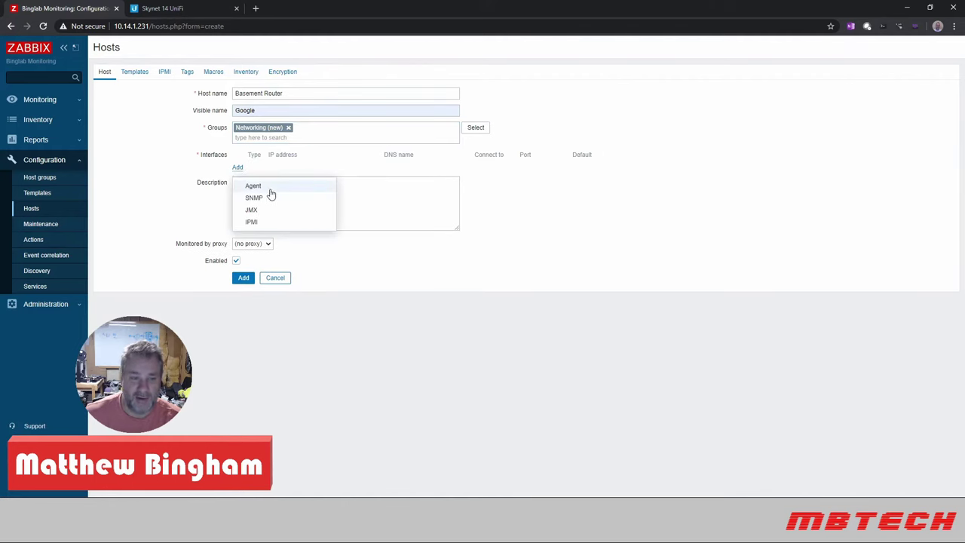
left_click(258, 199)
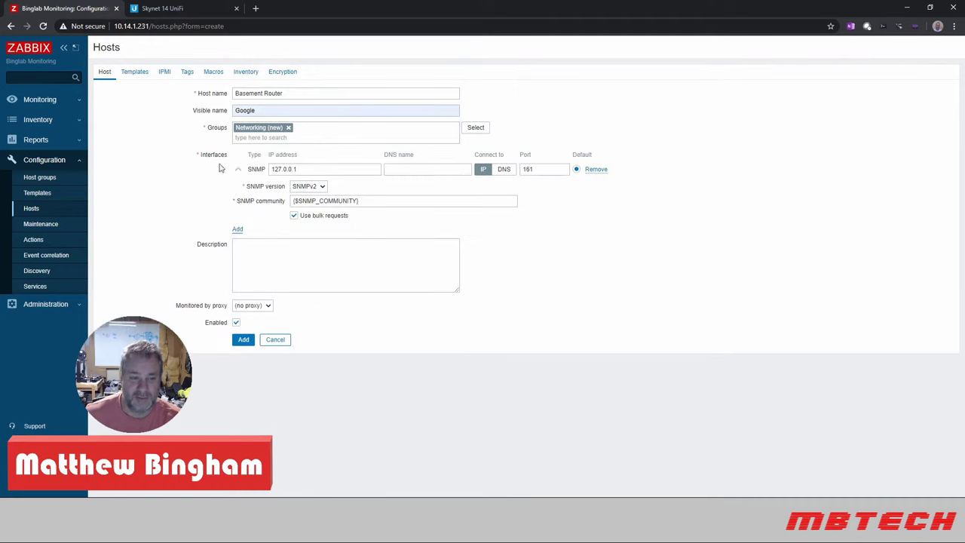
double_click(307, 169)
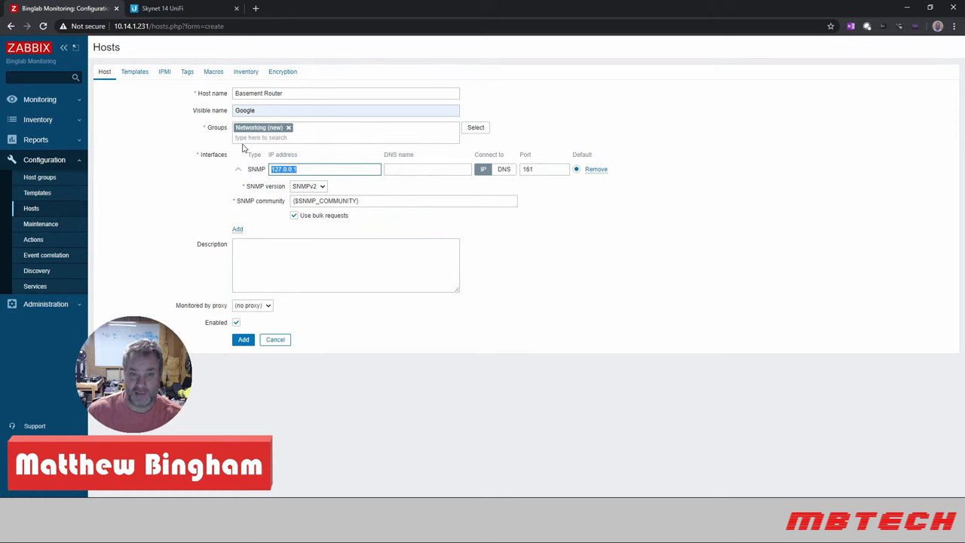
type("192")
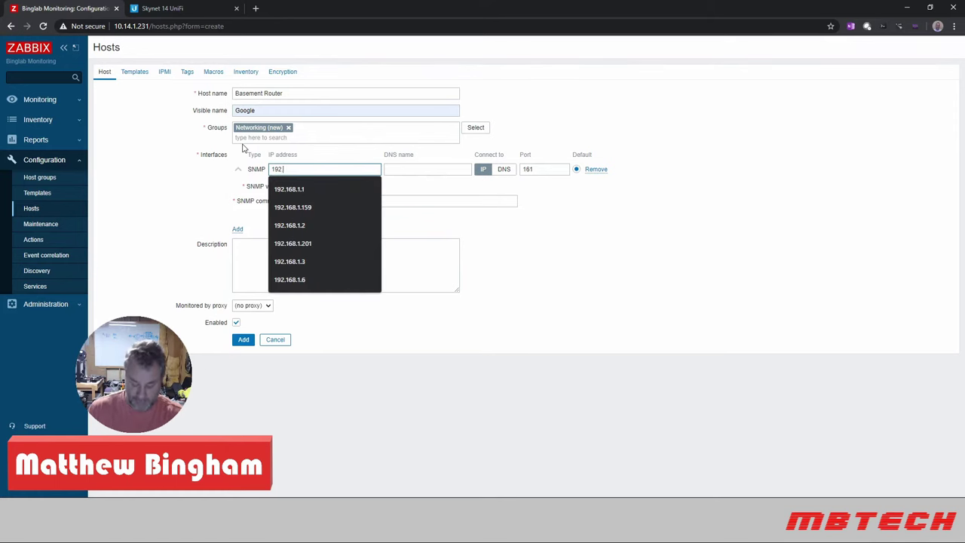
type(".168.1.")
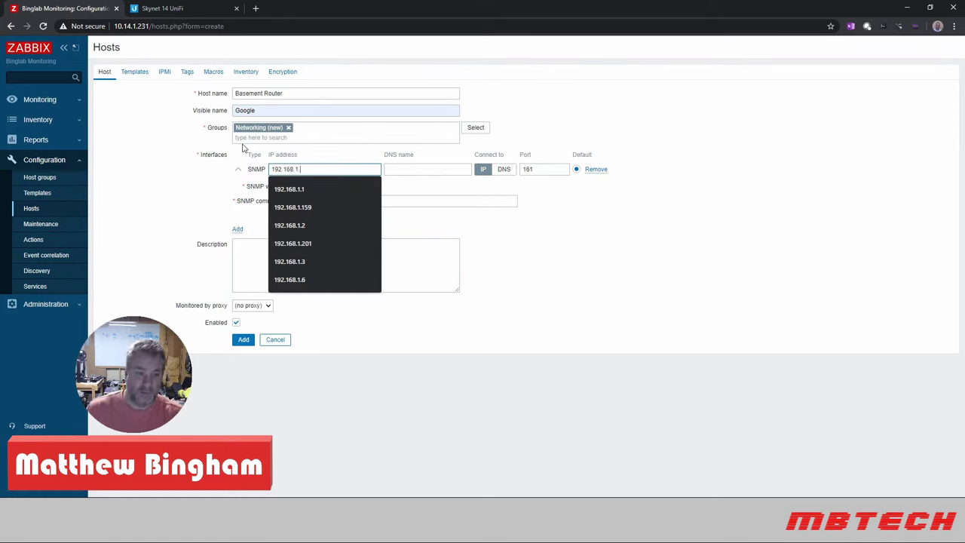
type("1")
key("Tab")
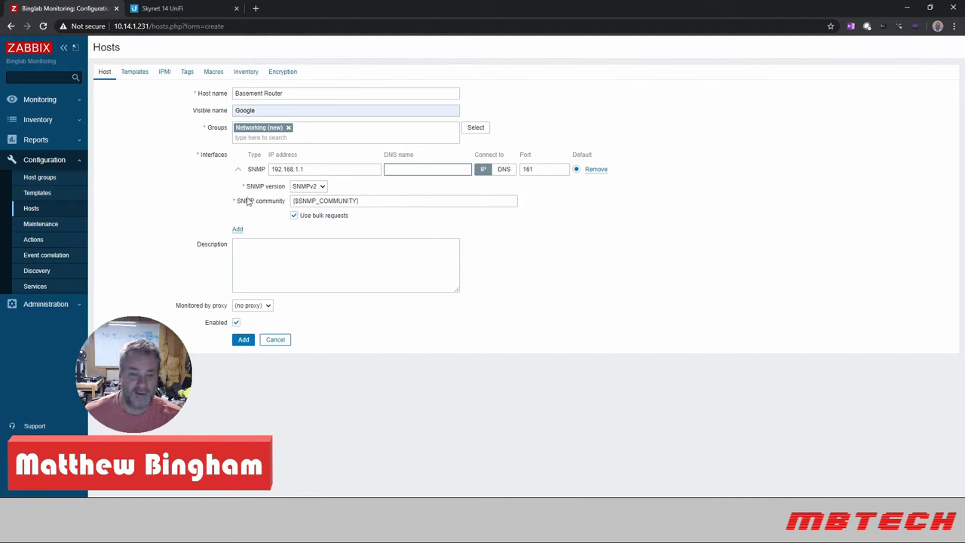
left_click(322, 188)
left_click(322, 190)
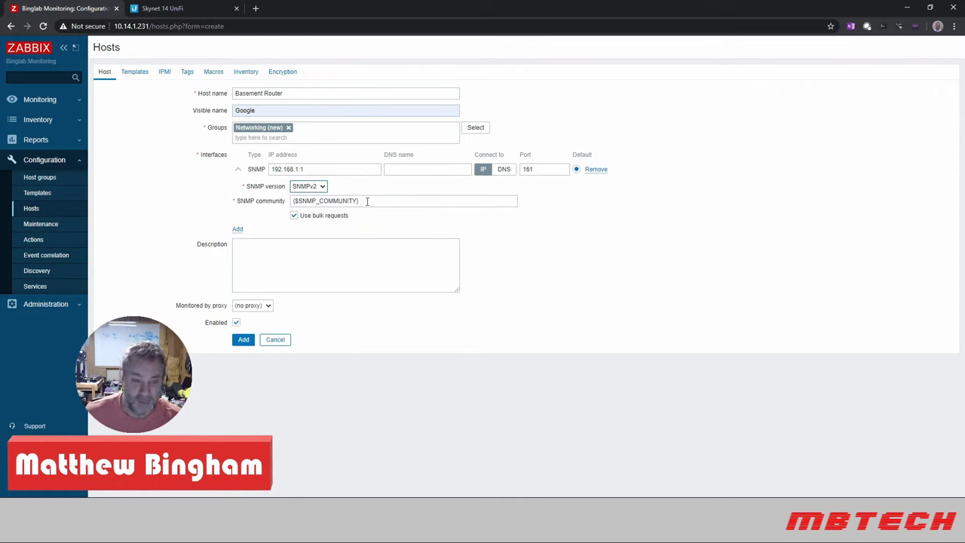
- Review the host's Macros, including inherited {$SNMP_COMMUNITY}, plus the Tags, IPMI and Templates tabs
left_click(212, 72)
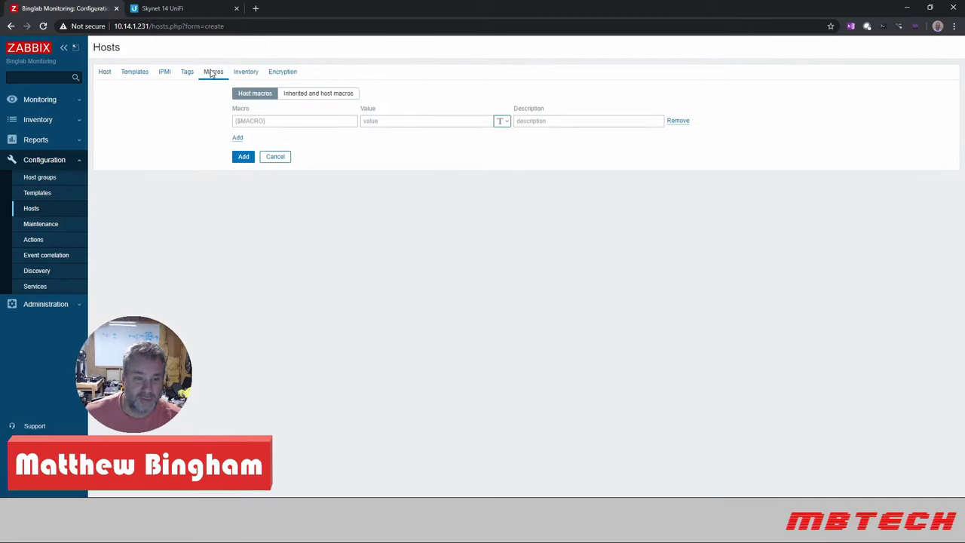
left_click(308, 95)
left_click(257, 95)
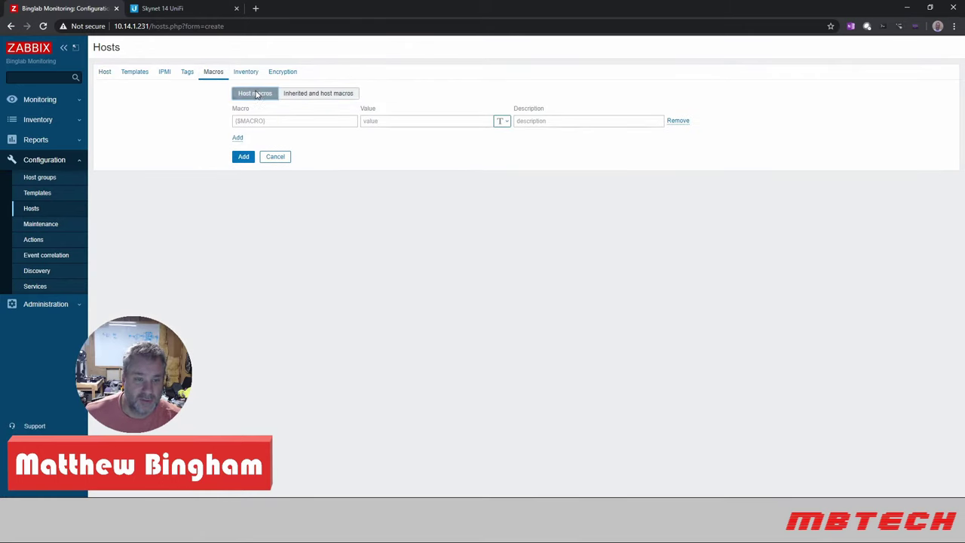
left_click(298, 95)
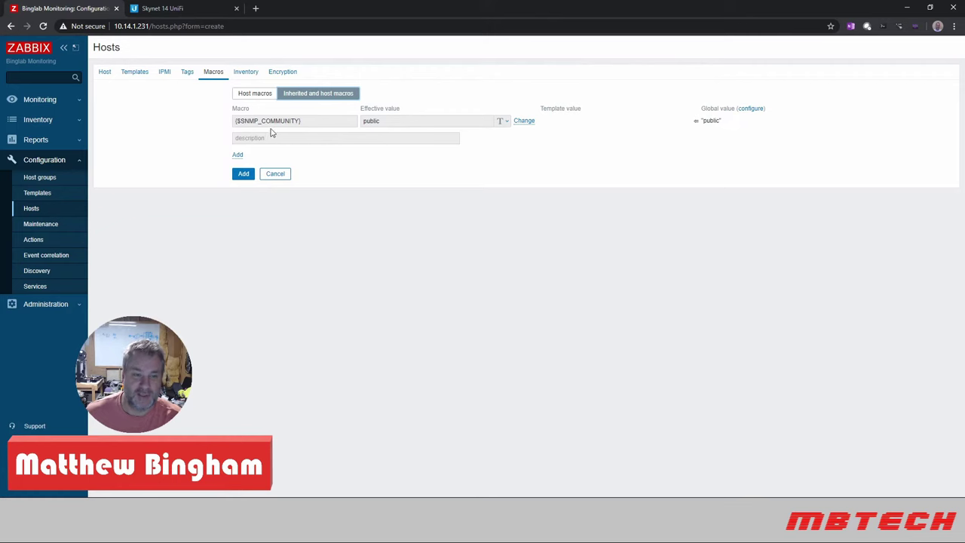
left_click(186, 74)
left_click(164, 72)
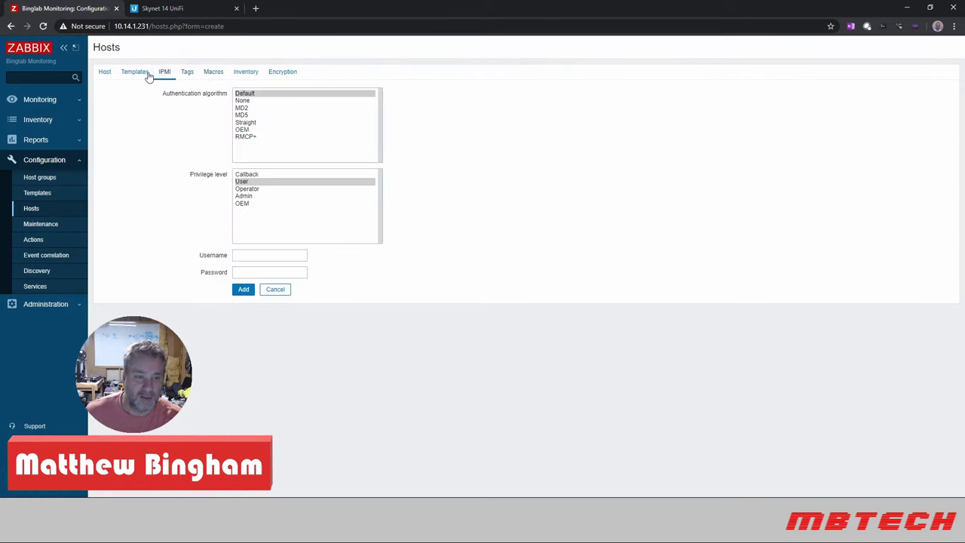
left_click(135, 73)
left_click(104, 73)
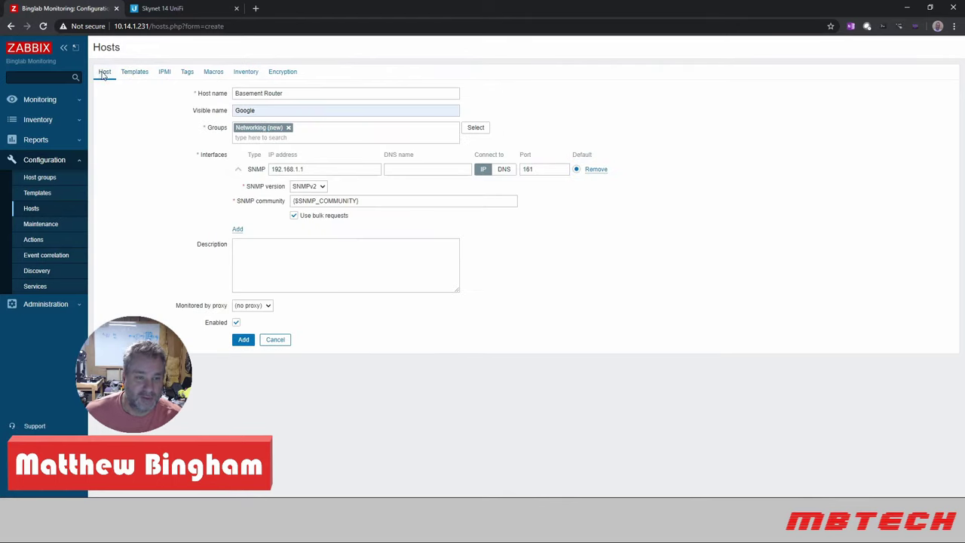
- Clear the 'Google' visible name and add the Basement Router host
double_click(268, 112)
key("BackSpace")
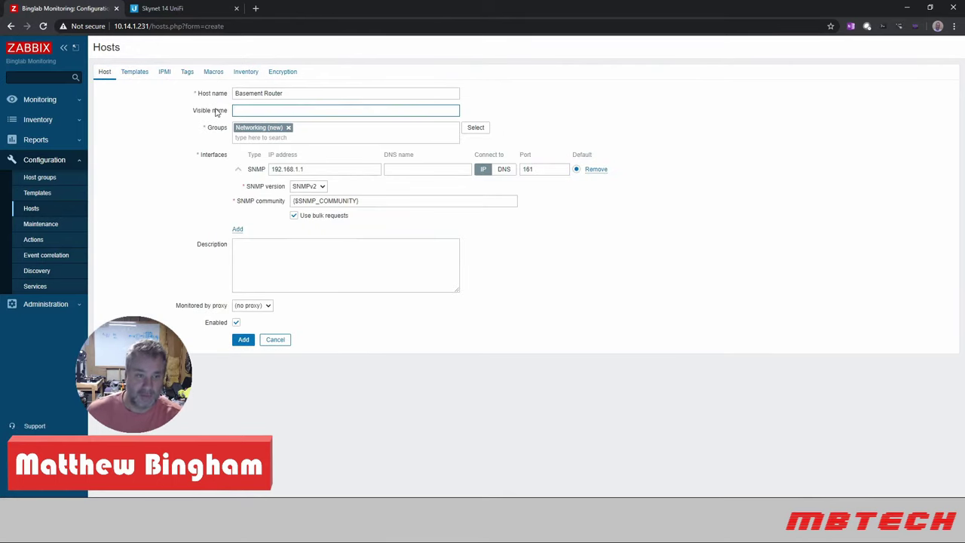
left_click(309, 111)
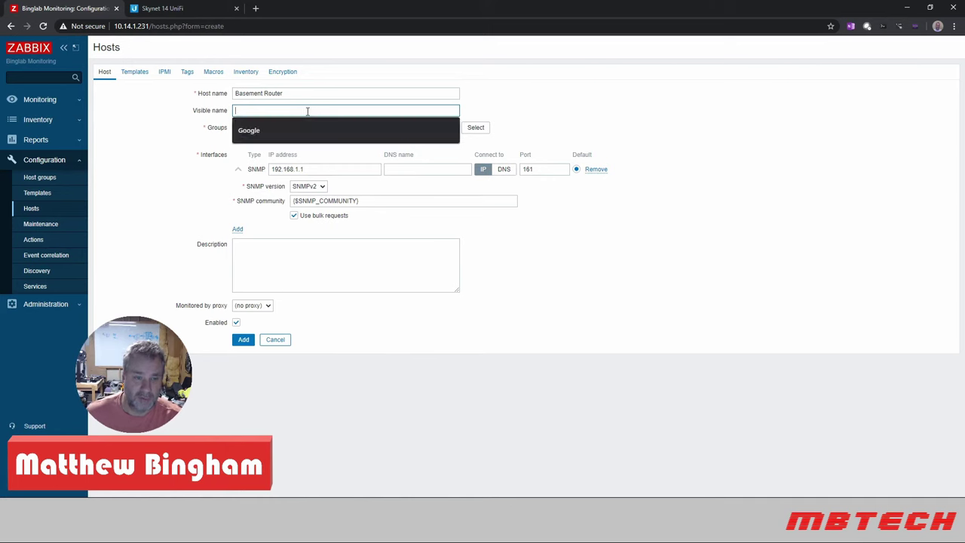
left_click(519, 108)
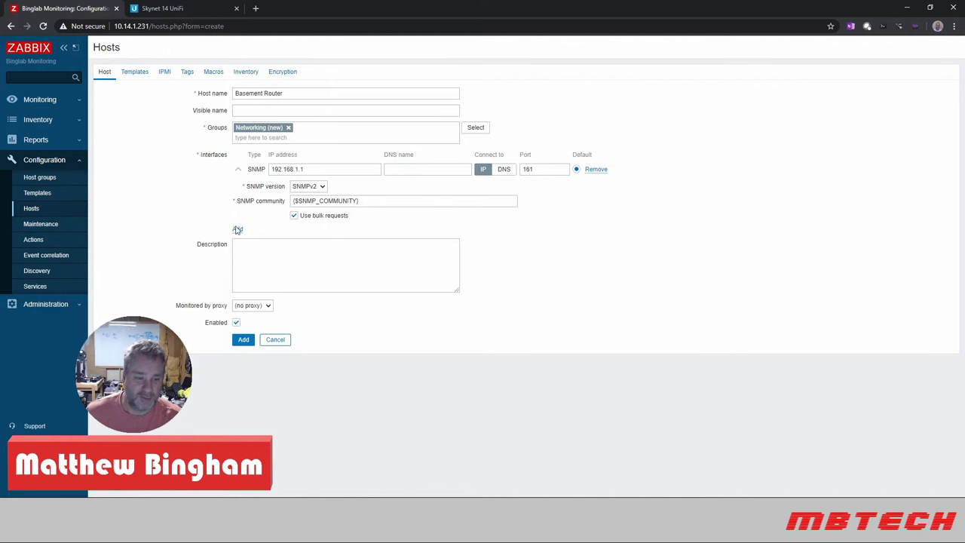
left_click(243, 340)
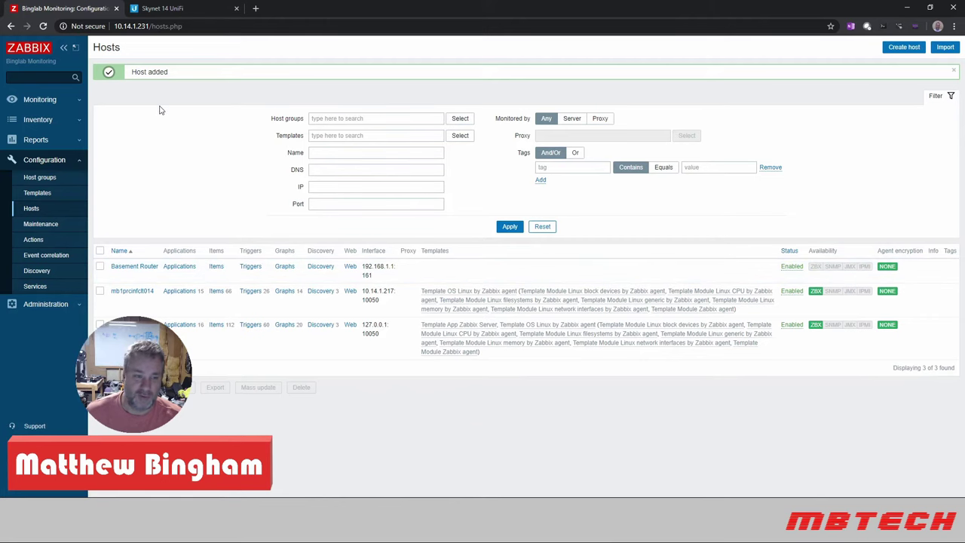
- On Basement Router's Templates tab, add Template Net Network Generic Device SNMPv2 and update
left_click(126, 267)
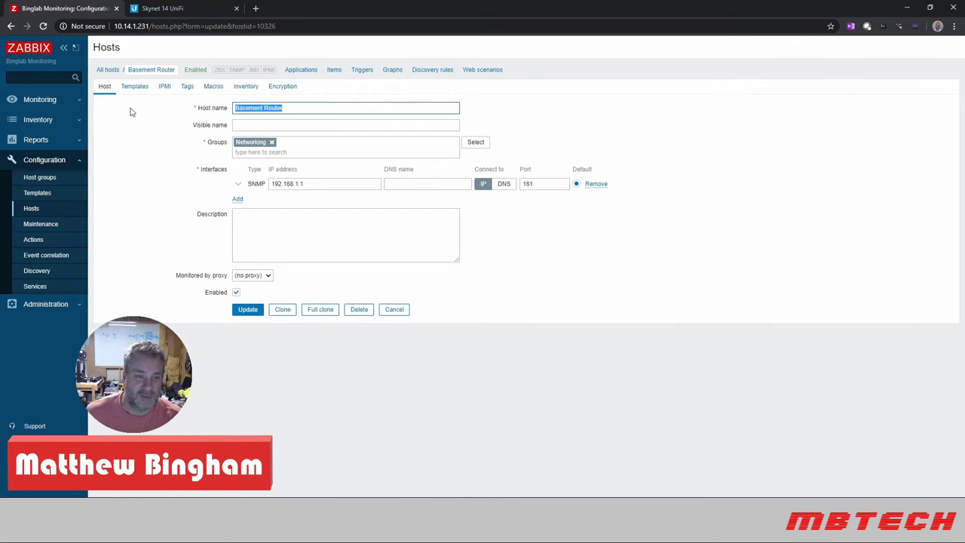
left_click(133, 88)
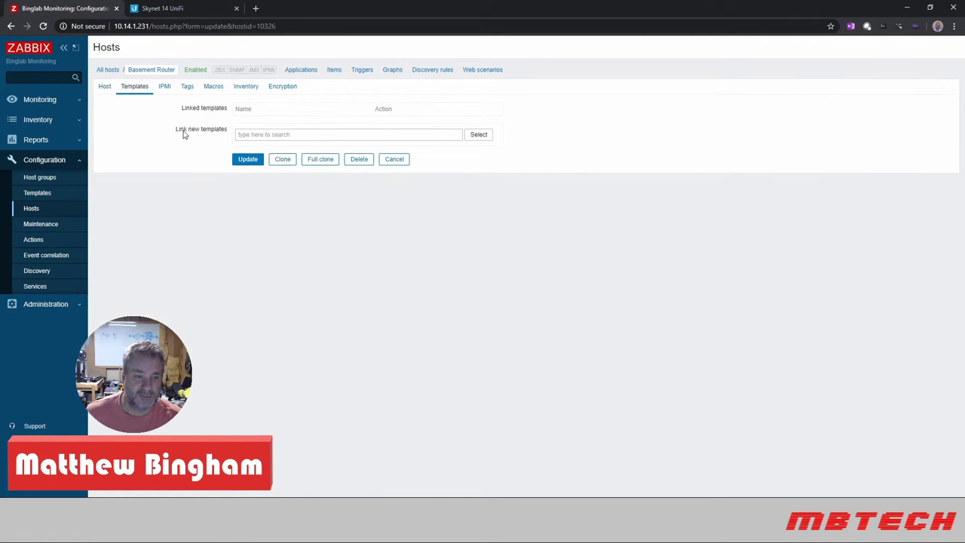
left_click(282, 133)
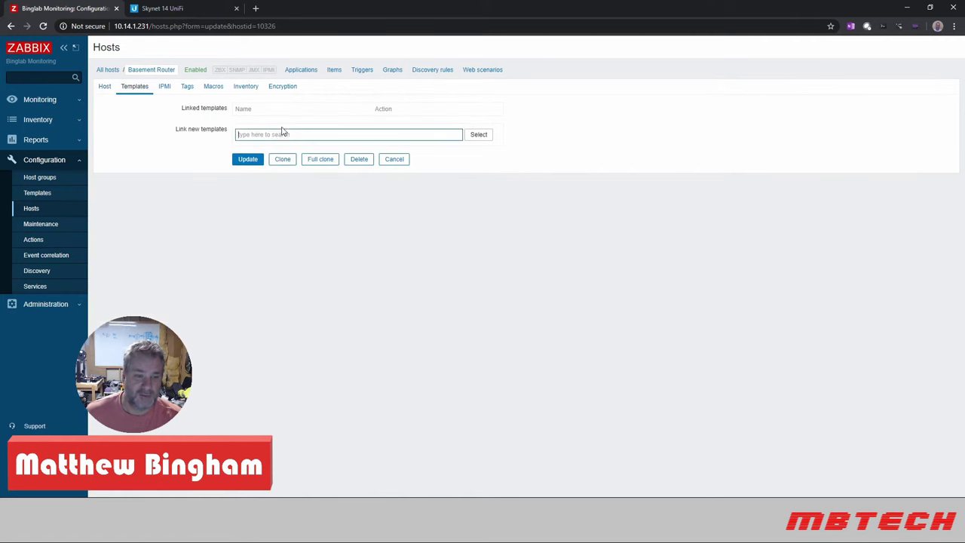
type("ne")
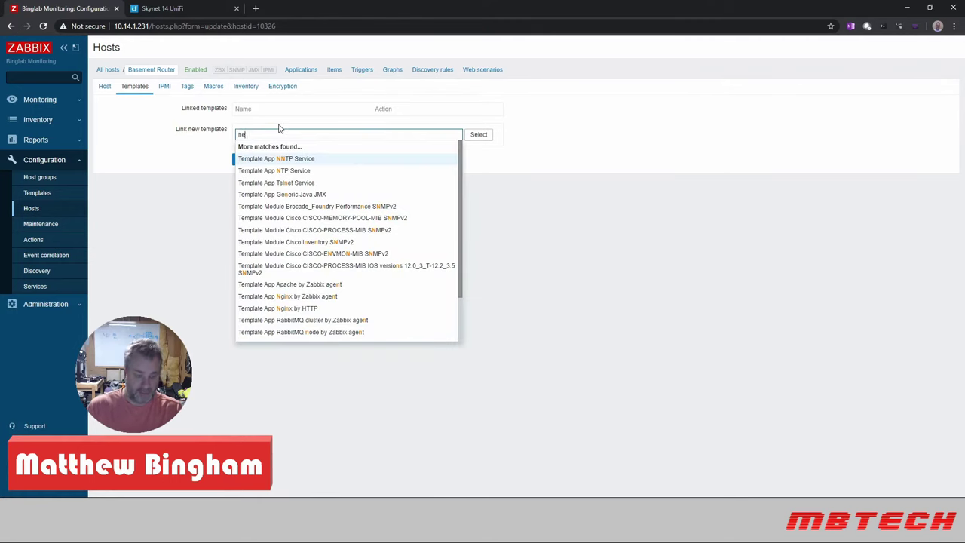
type("two")
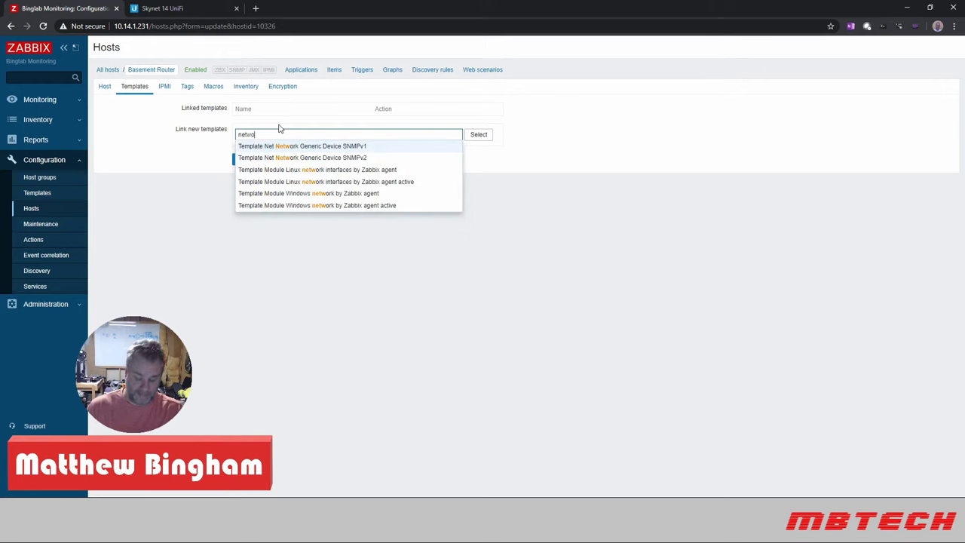
type("rk")
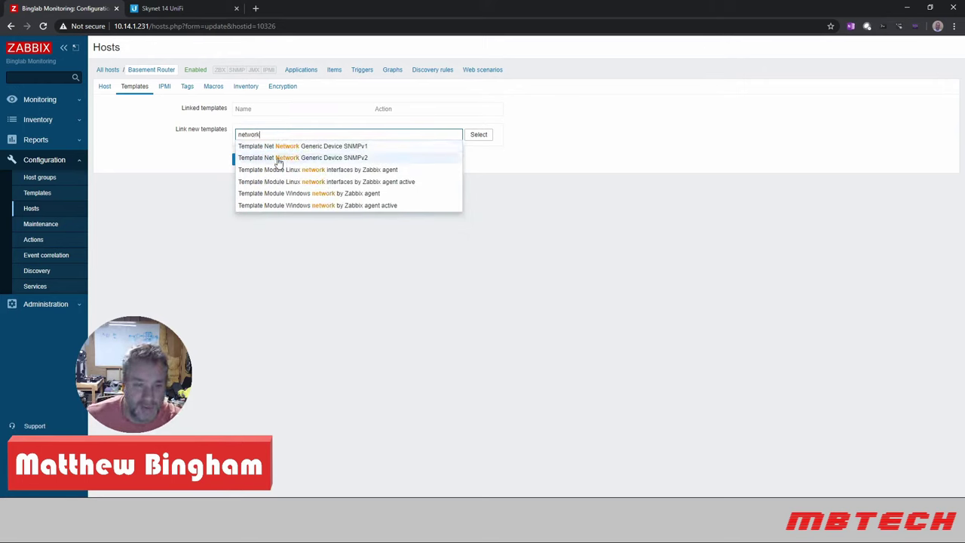
left_click(326, 160)
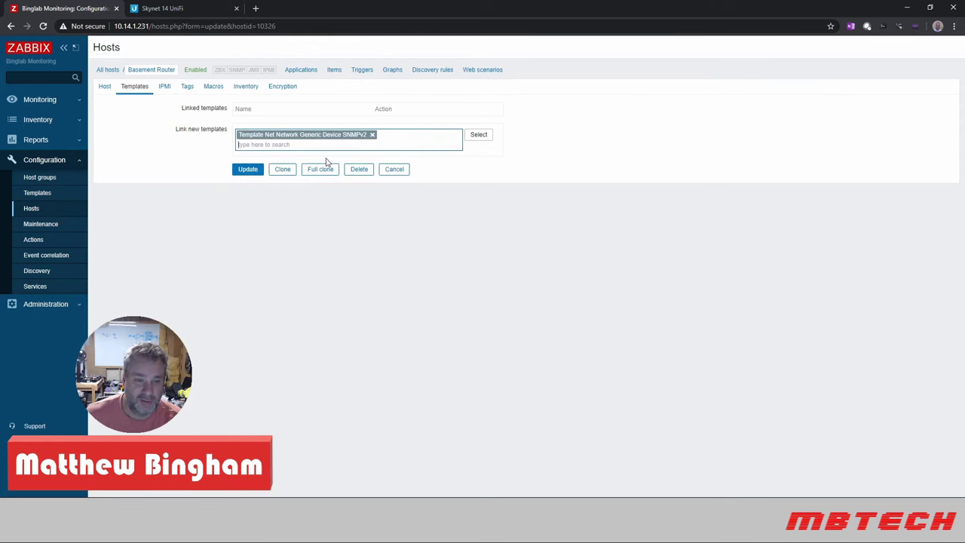
left_click(248, 171)
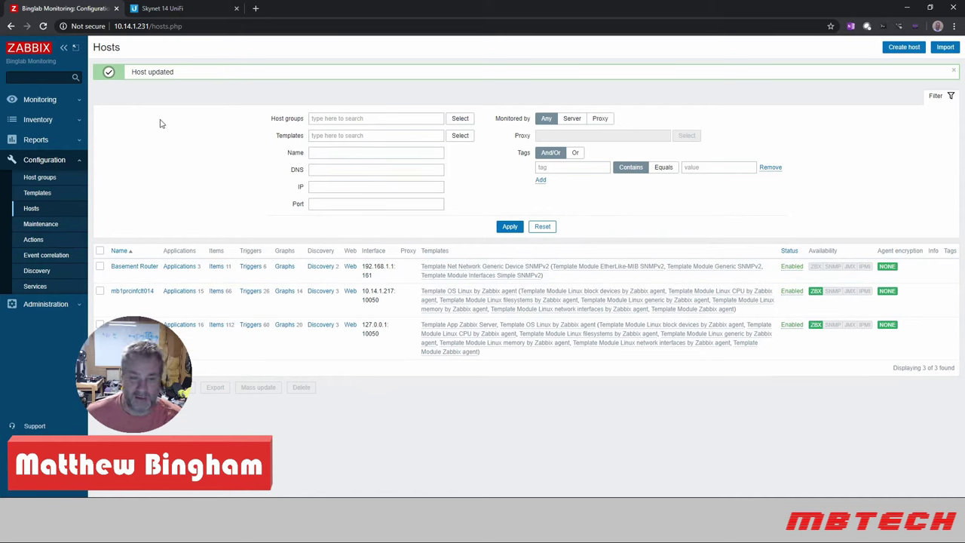
- Start a new host named 'Basement Switch' and assign it to the Networking group
left_click(904, 49)
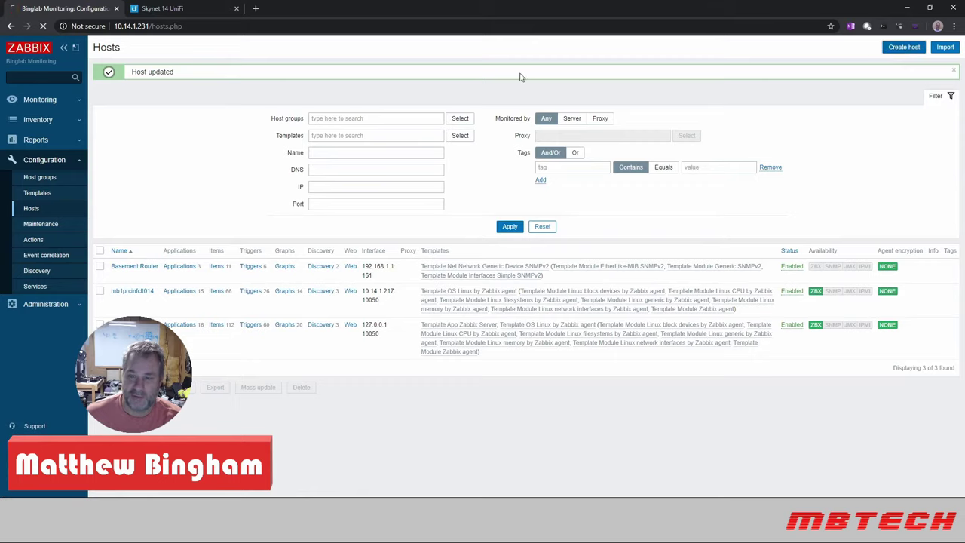
type("Baa")
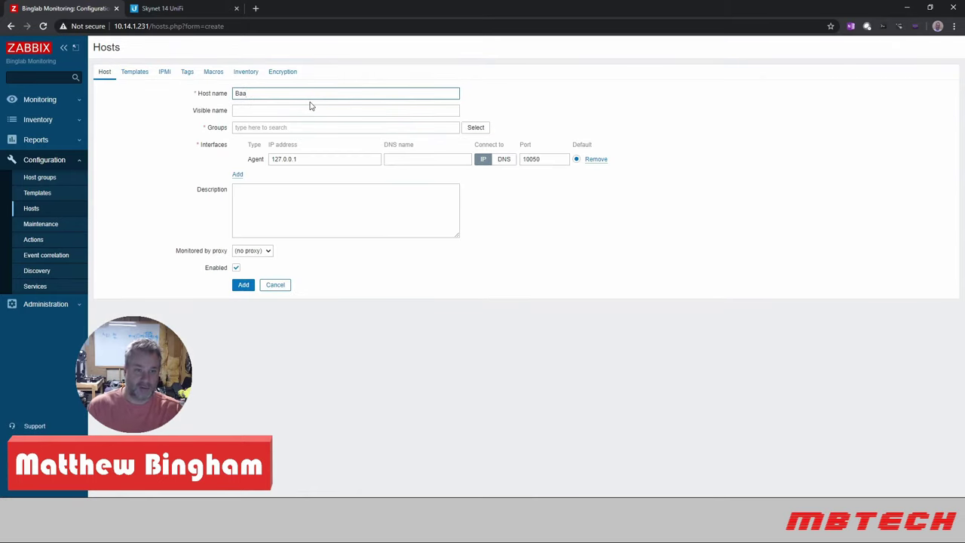
key("BackSpace")
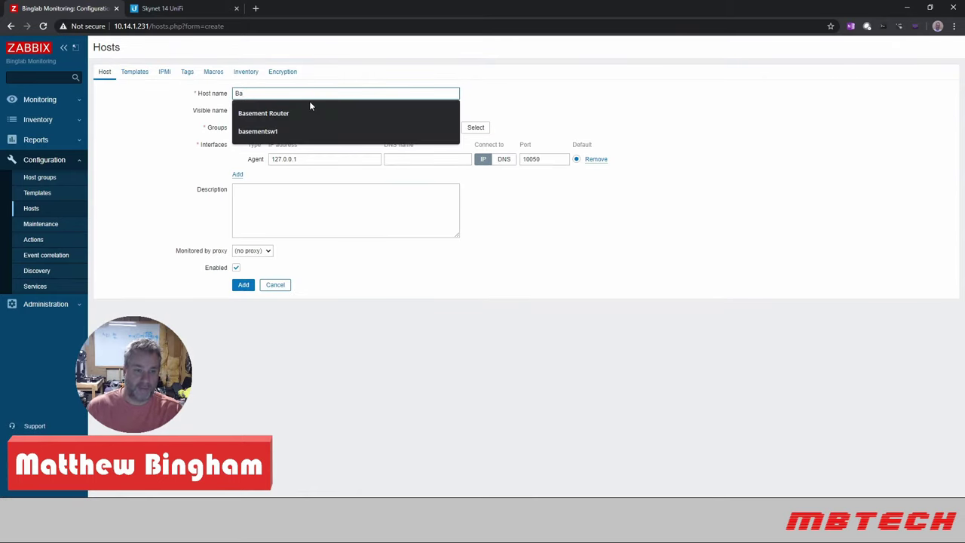
type("sem")
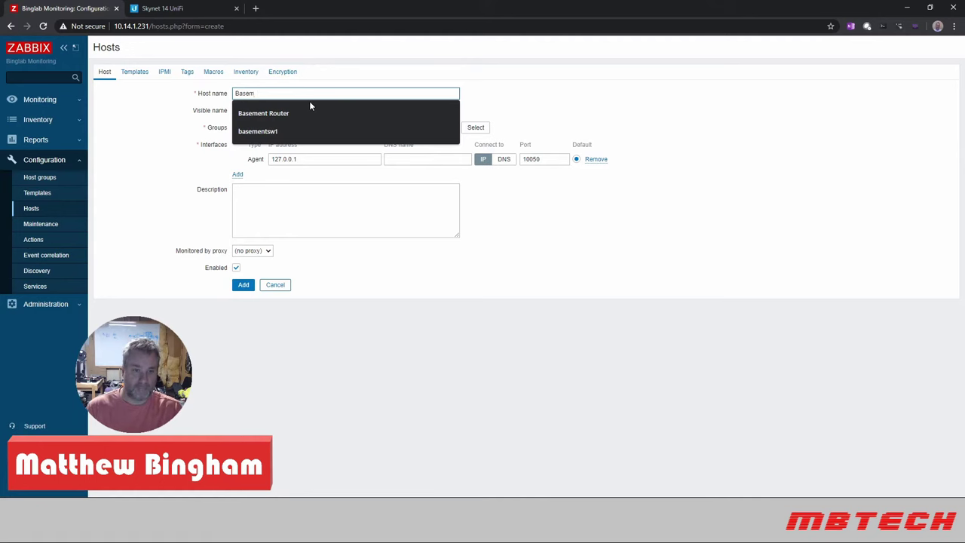
type("n")
key("BackSpace")
type("ent ")
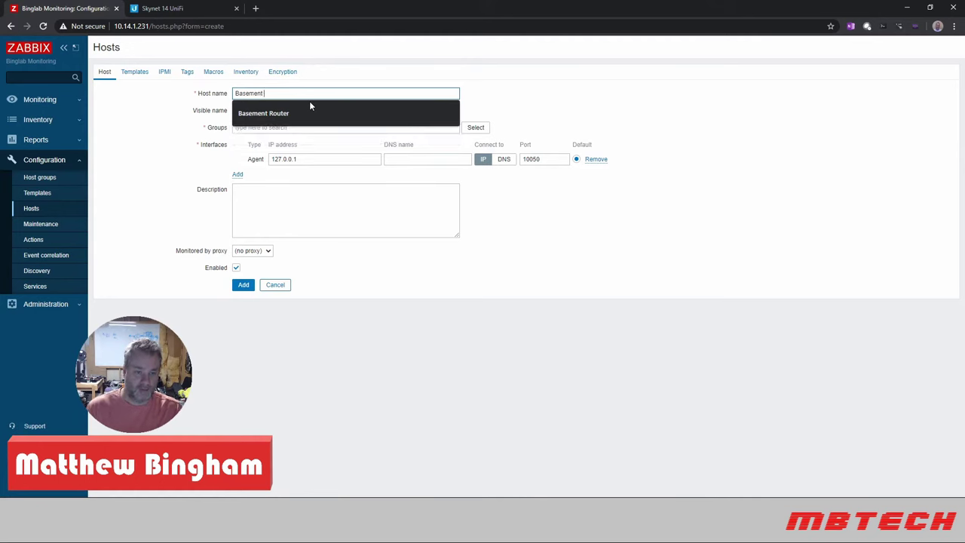
type("Switch")
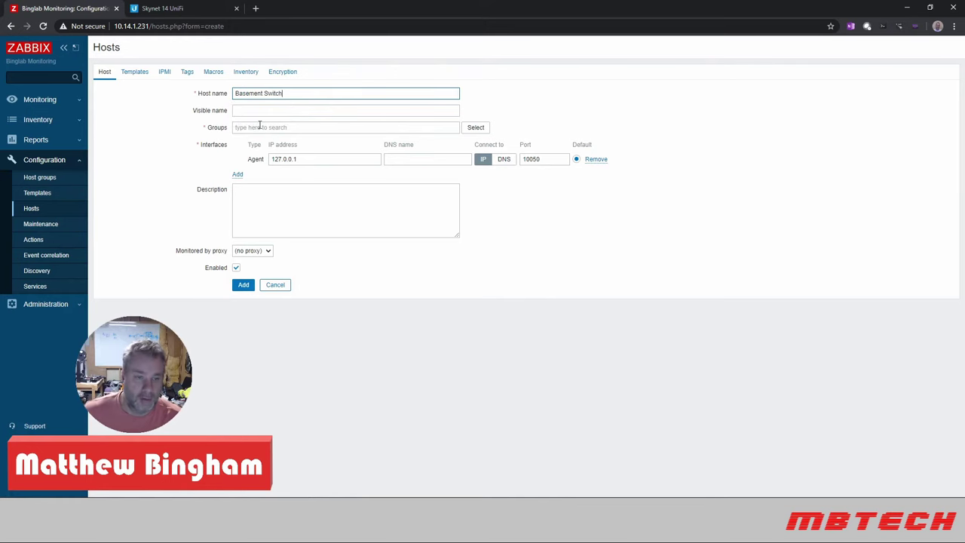
left_click(351, 127)
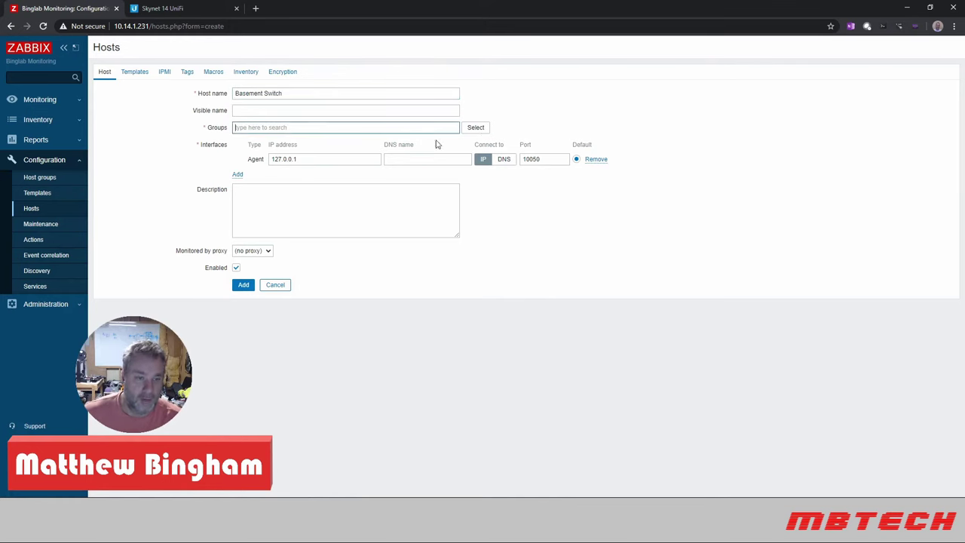
left_click(475, 127)
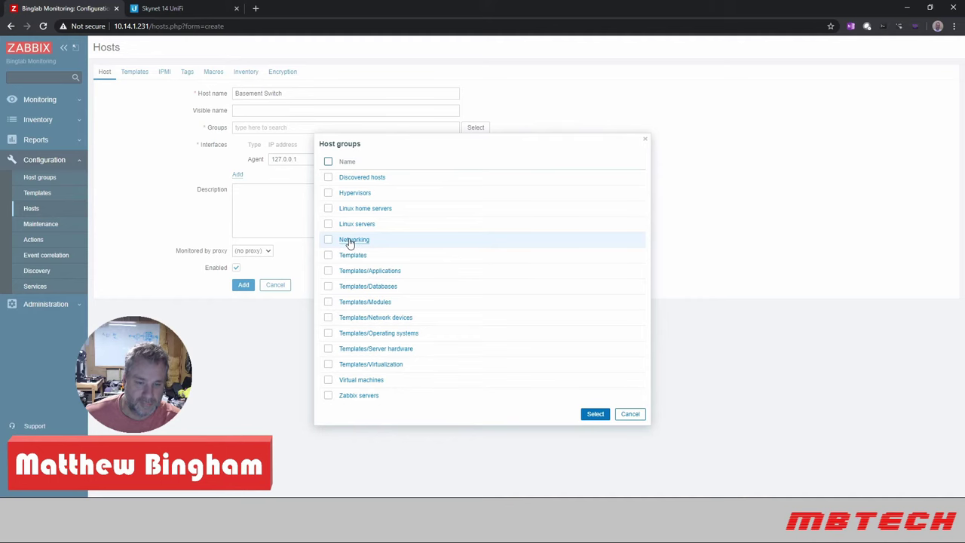
left_click(352, 239)
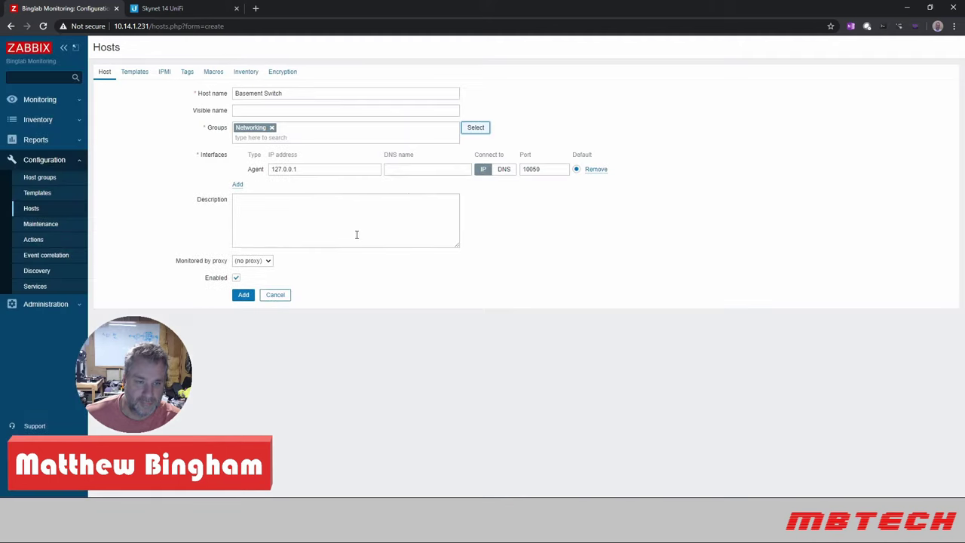
left_click(305, 133)
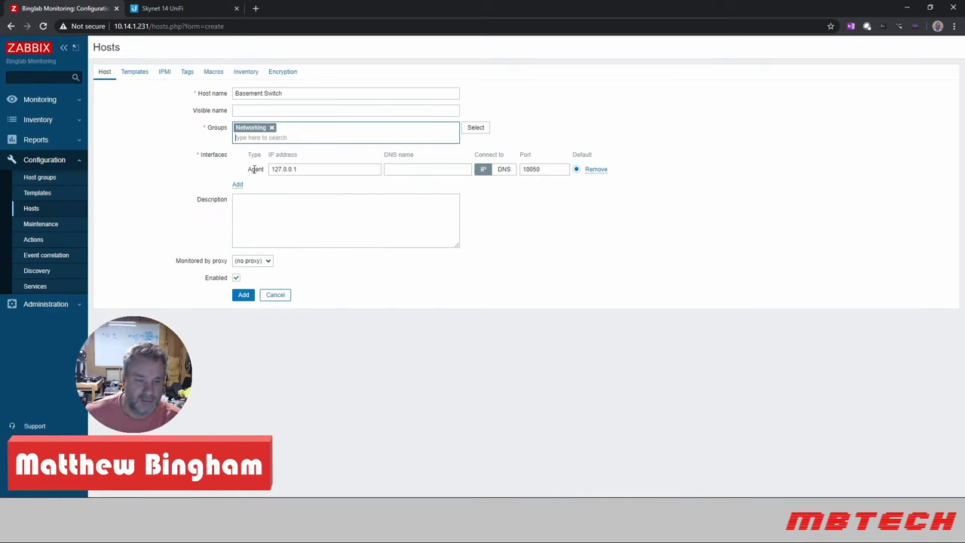
- Replace the agent interface with an SNMP interface at 192.168.1.3 and add the host
left_click(596, 169)
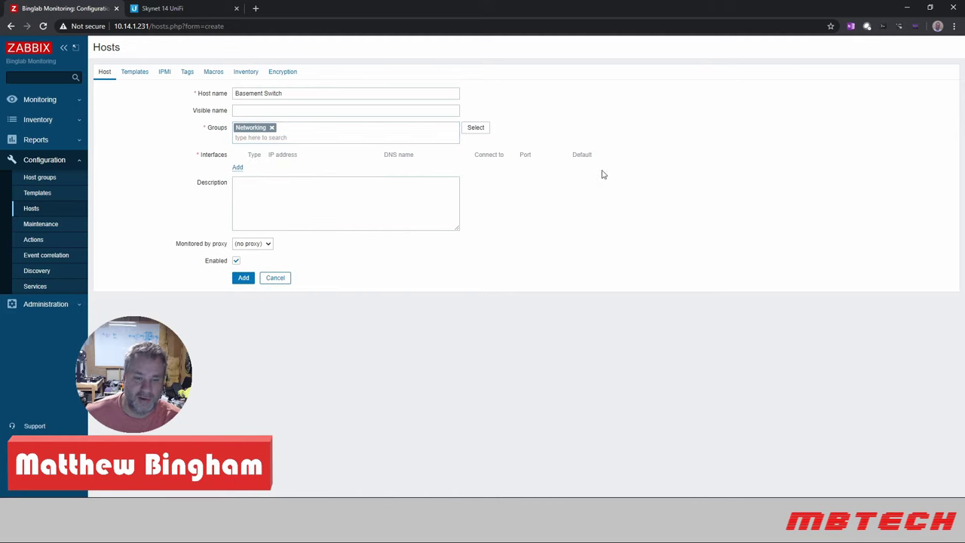
left_click(237, 167)
left_click(249, 197)
left_click_drag(306, 168, 221, 170)
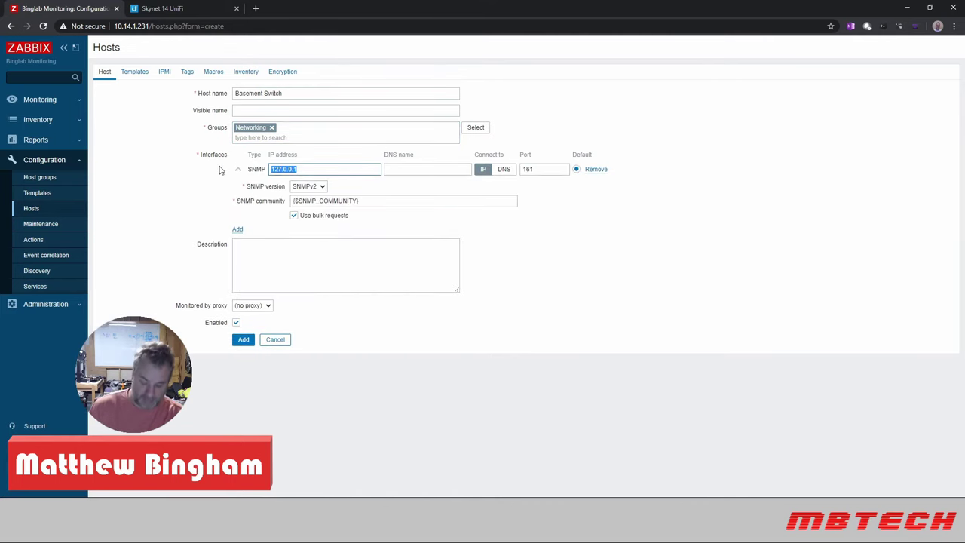
type("192.16")
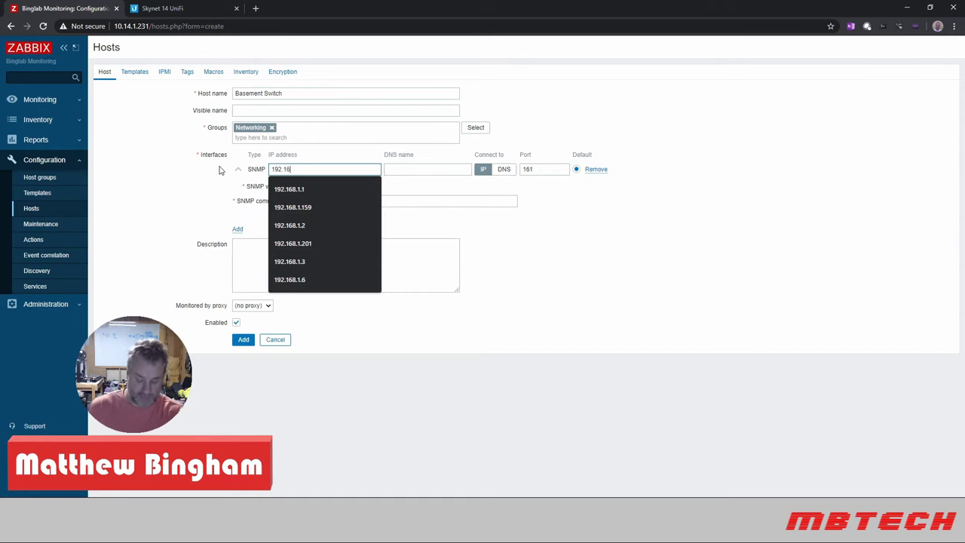
type("8.1")
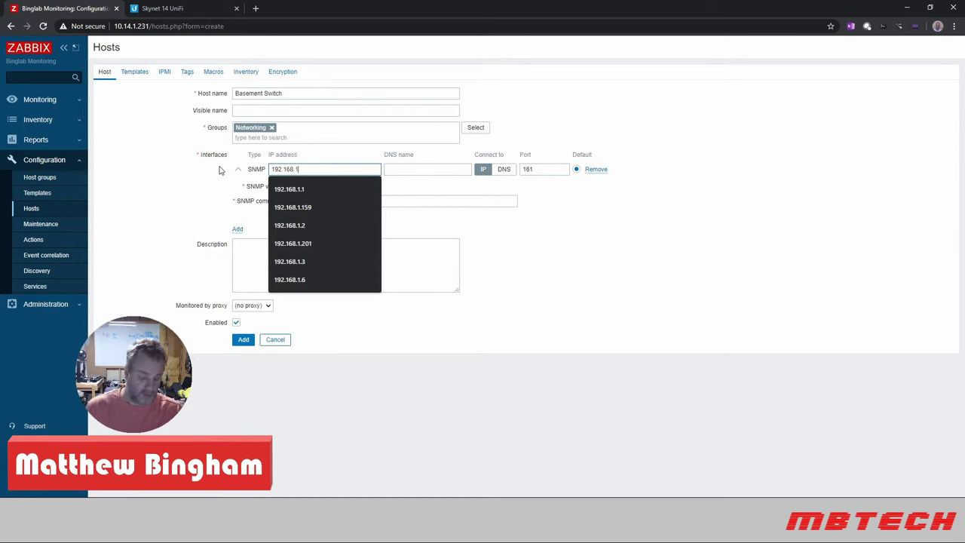
type(".3")
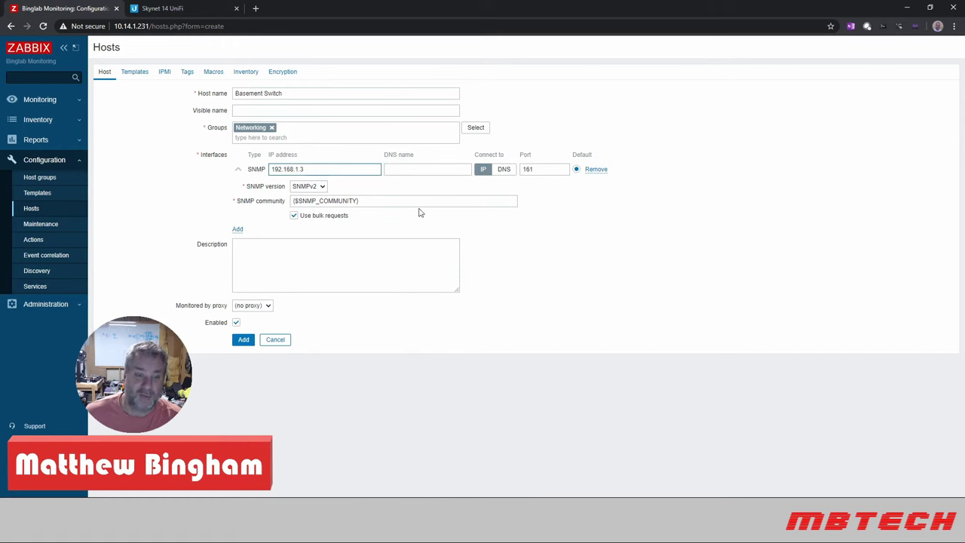
left_click(241, 340)
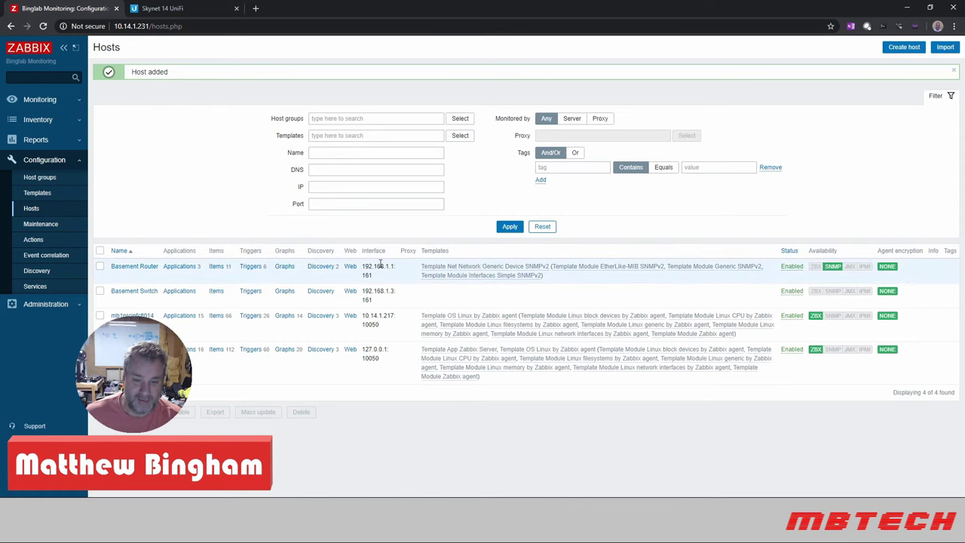
- Link Template Net Network Generic Device SNMPv2 to Basement Switch, replacing a mistakenly picked SNMPv1 template
left_click(134, 293)
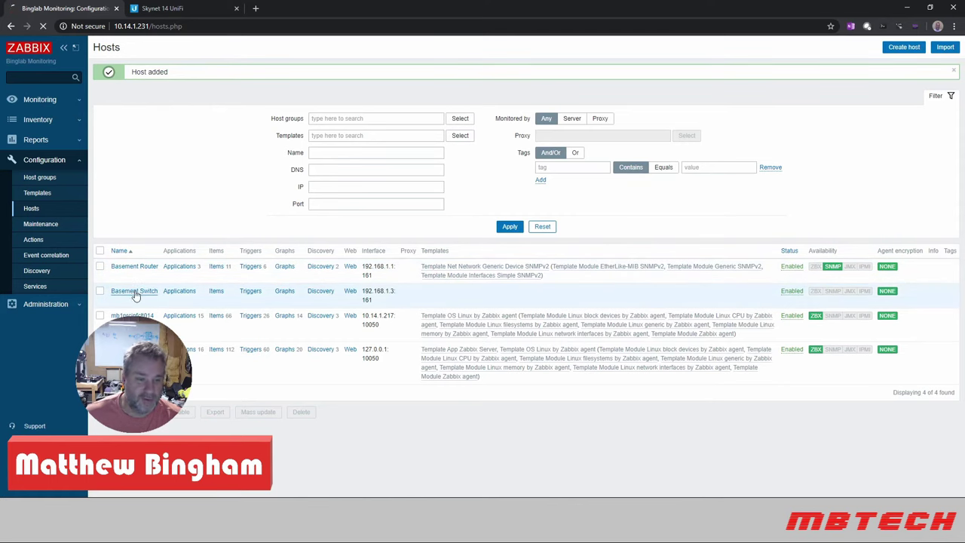
left_click(133, 88)
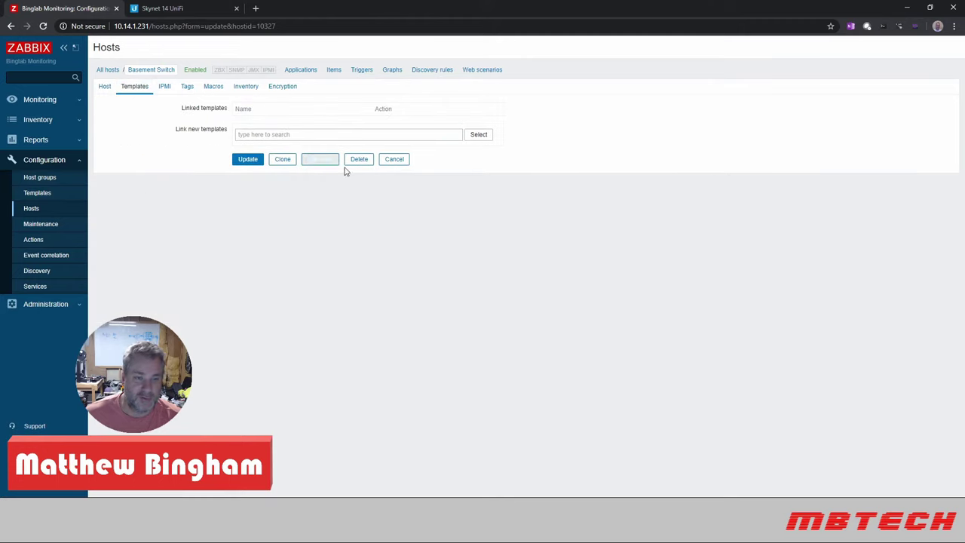
left_click(305, 135)
type("ne")
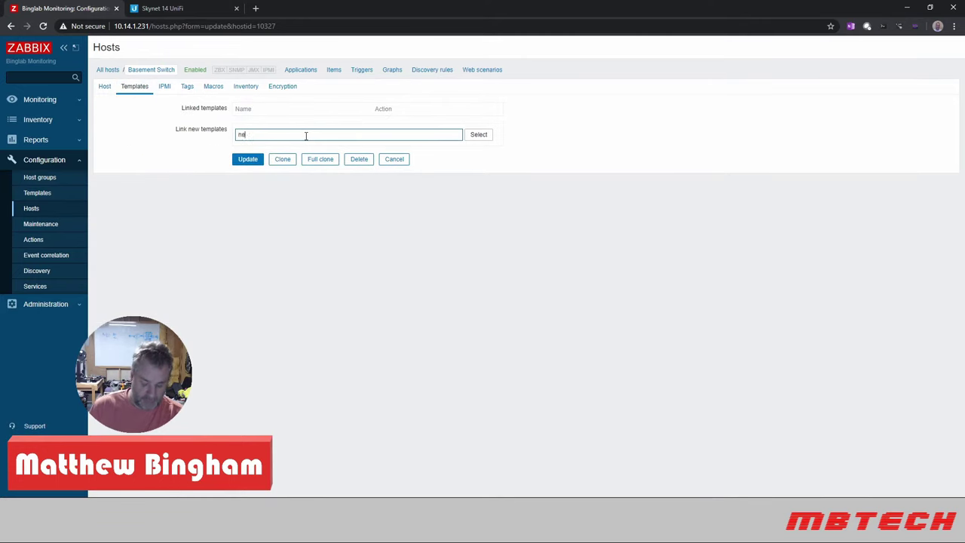
type("twork")
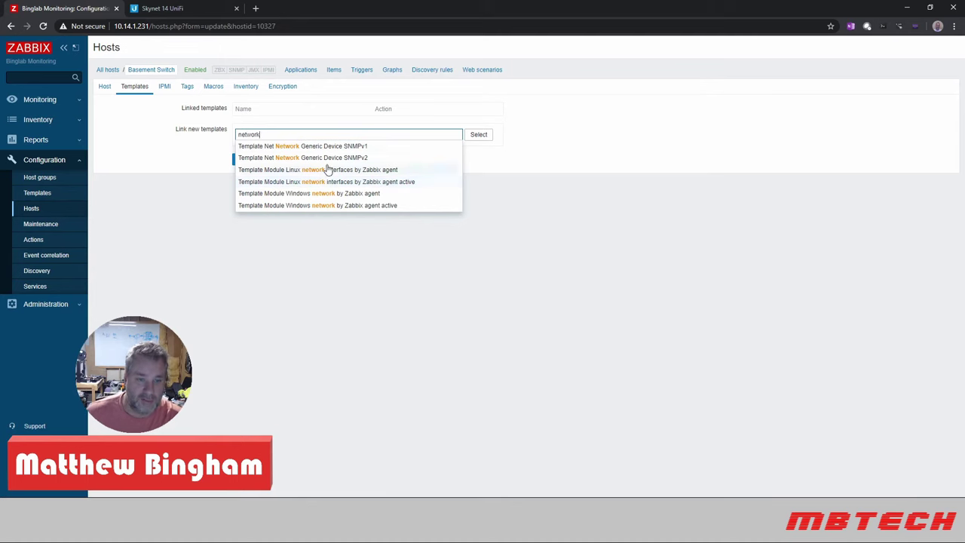
left_click(328, 150)
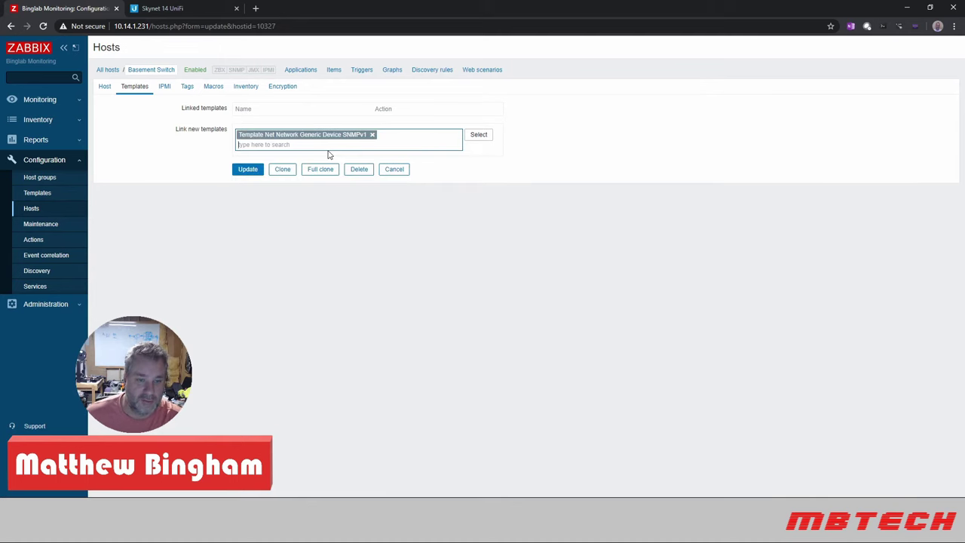
left_click(371, 135)
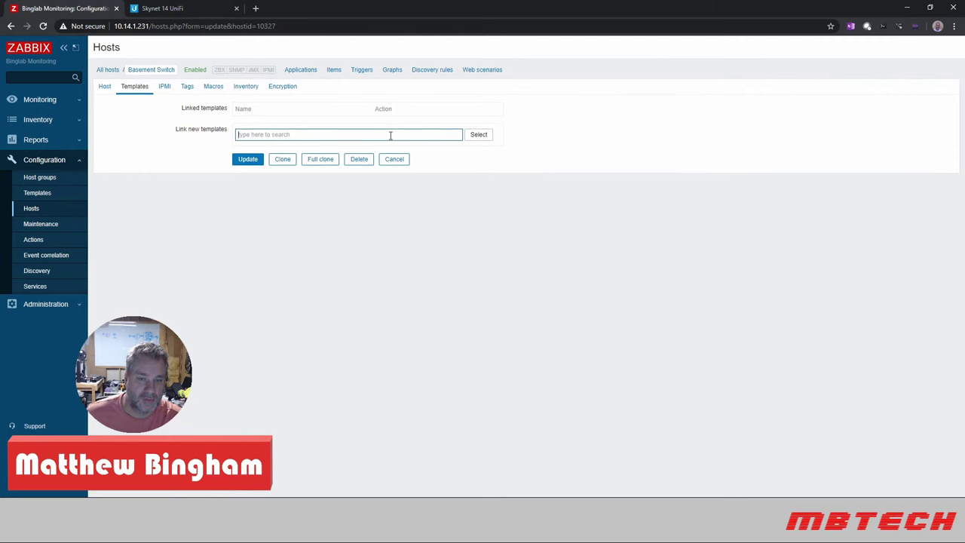
type("netwo")
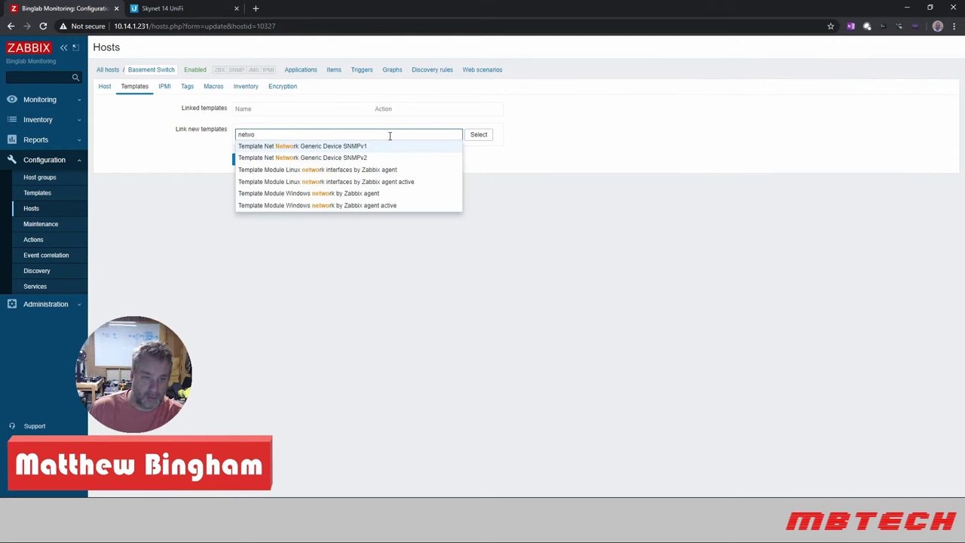
type("rk")
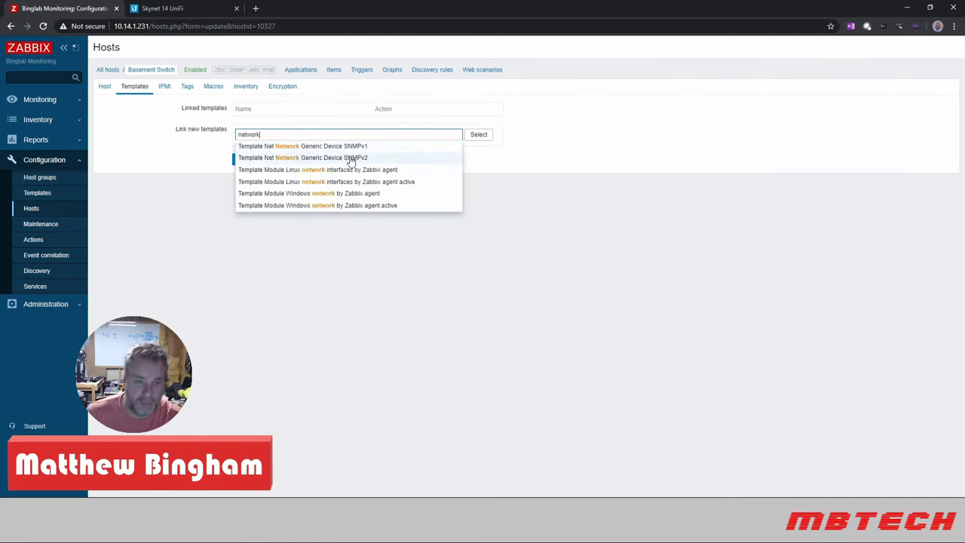
left_click(351, 157)
key("Return")
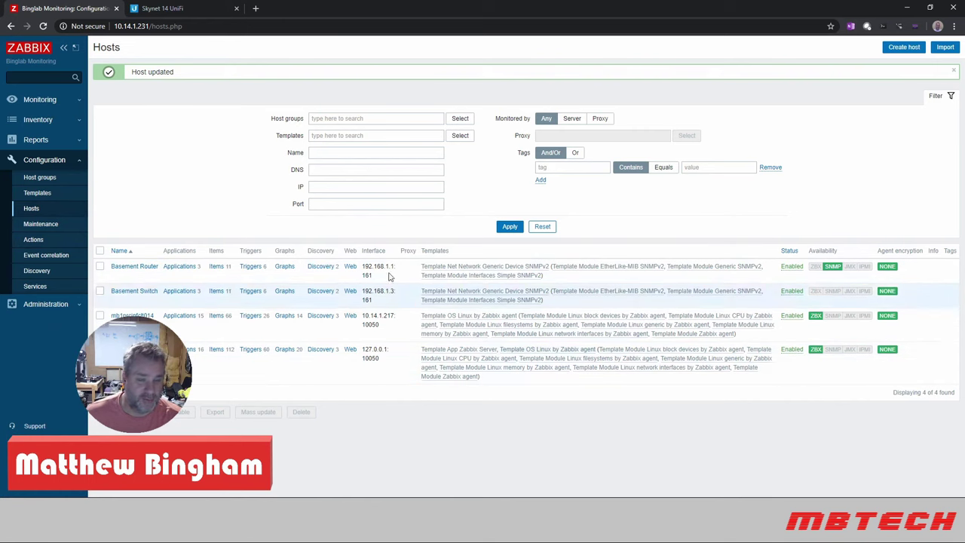
left_click(132, 270)
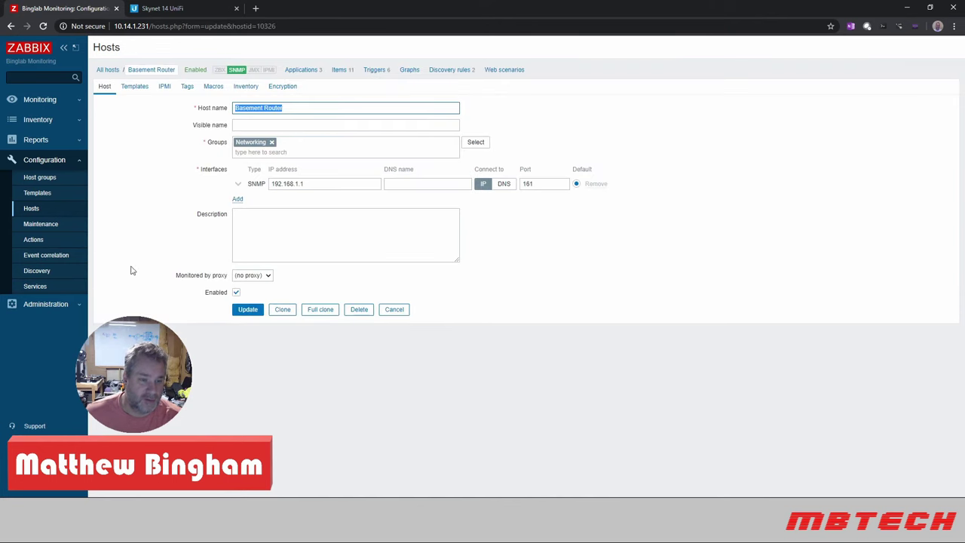
- Open Basement Router's Latest data from Monitoring > Hosts, listing its five status items
left_click(40, 100)
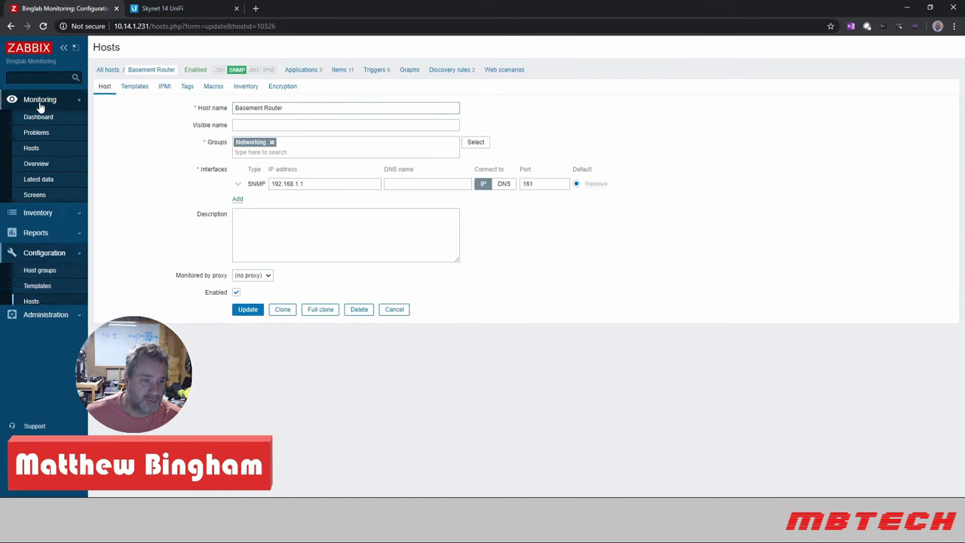
left_click(35, 149)
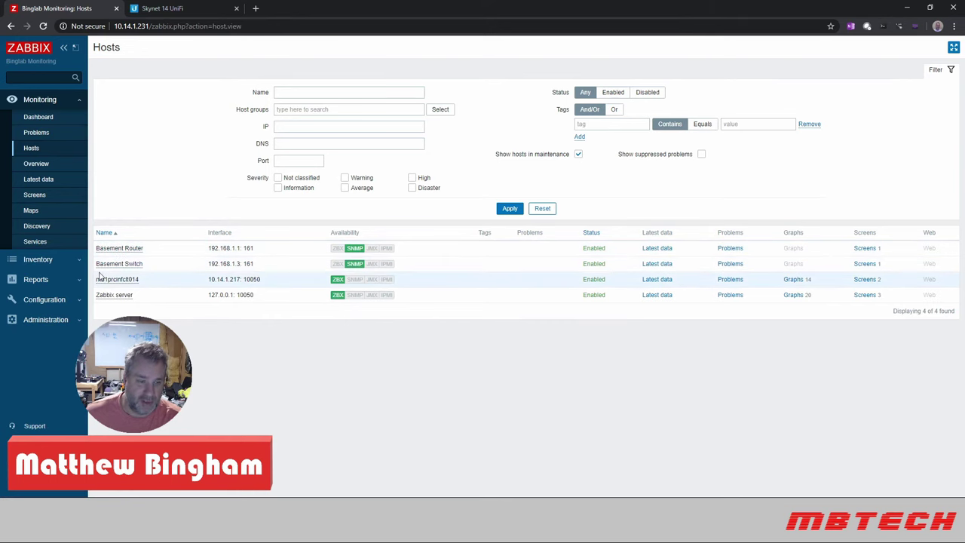
left_click(118, 248)
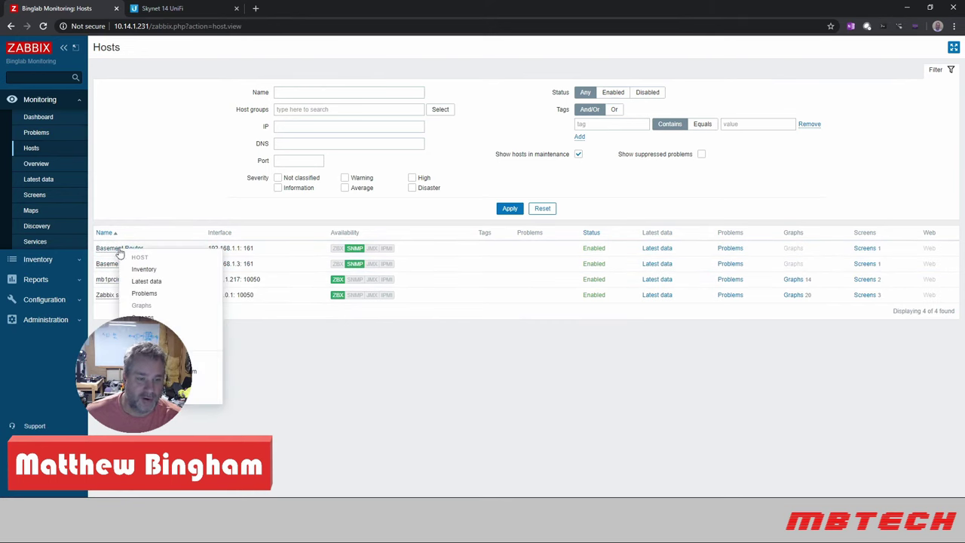
left_click(152, 283)
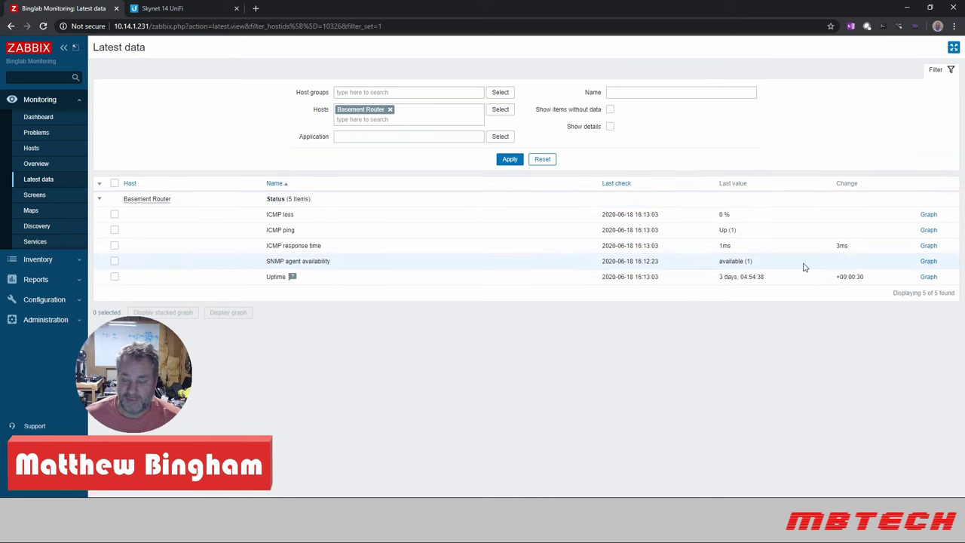
- Zoom into Basement Router's recent Uptime graph, then open its ICMP response time graph
left_click(928, 277)
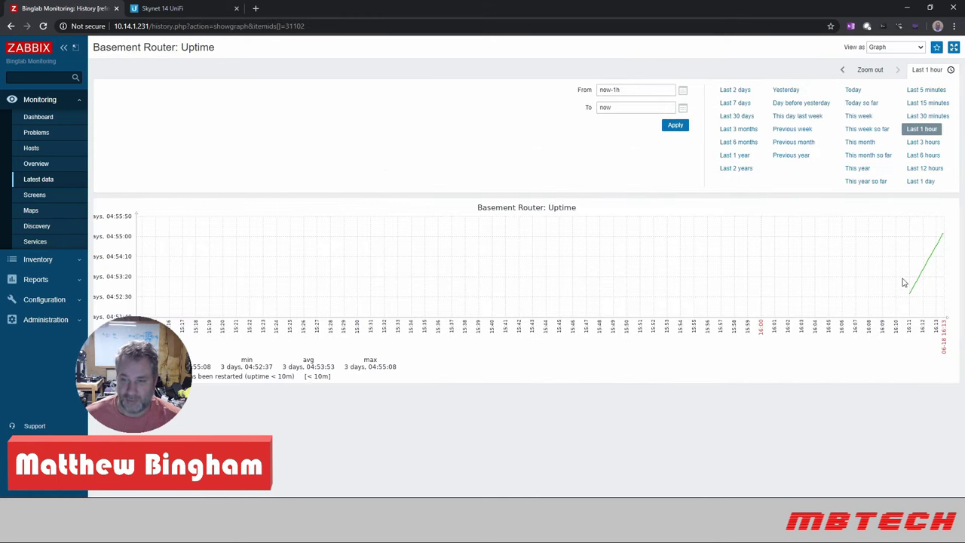
left_click_drag(902, 283, 961, 283)
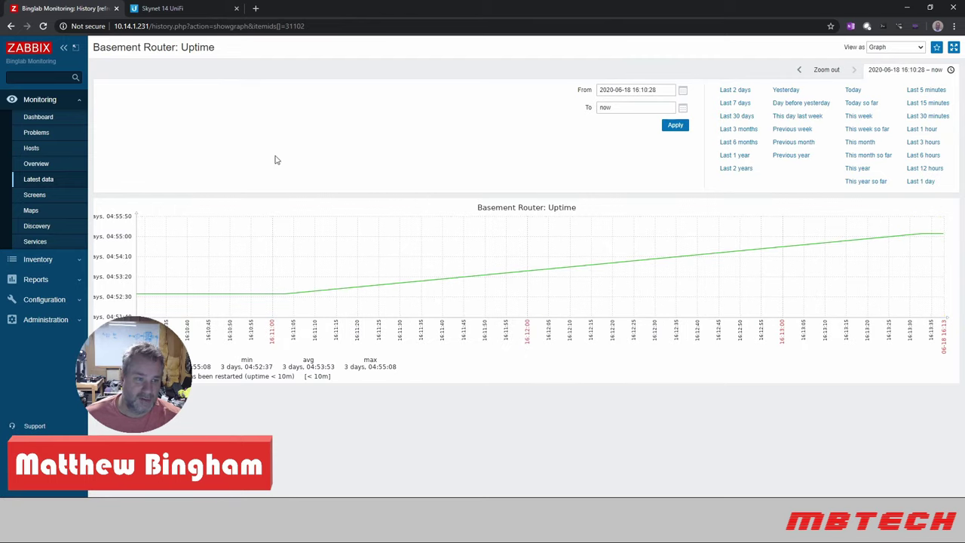
left_click(10, 25)
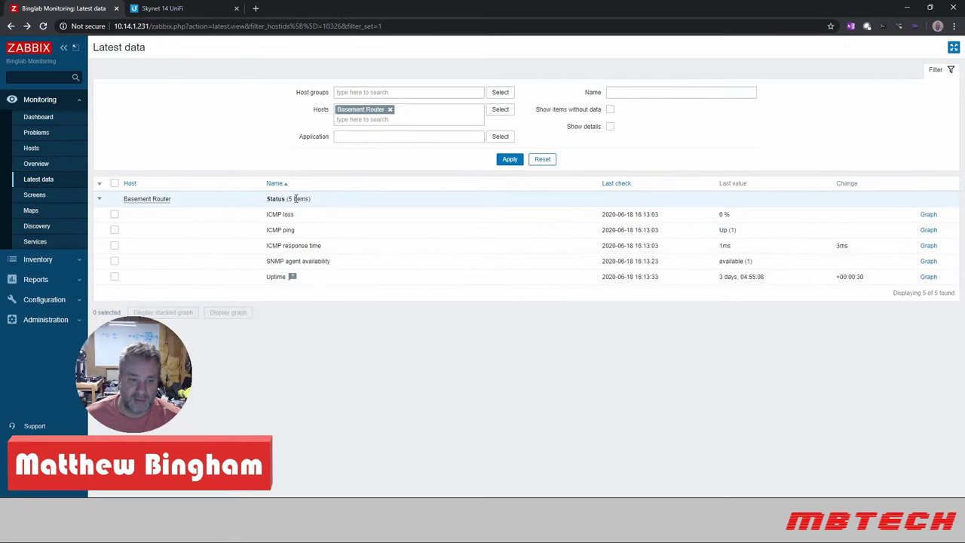
left_click(929, 247)
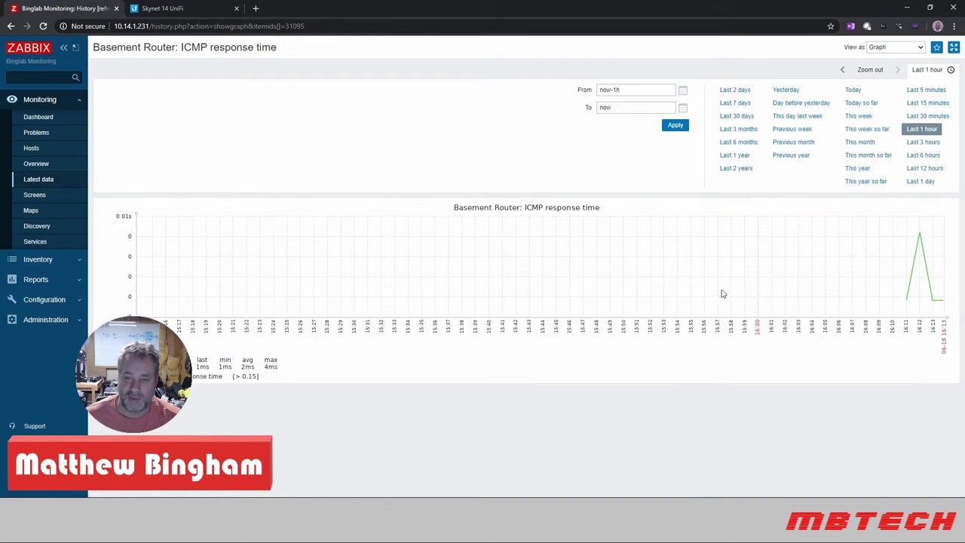
left_click(64, 48)
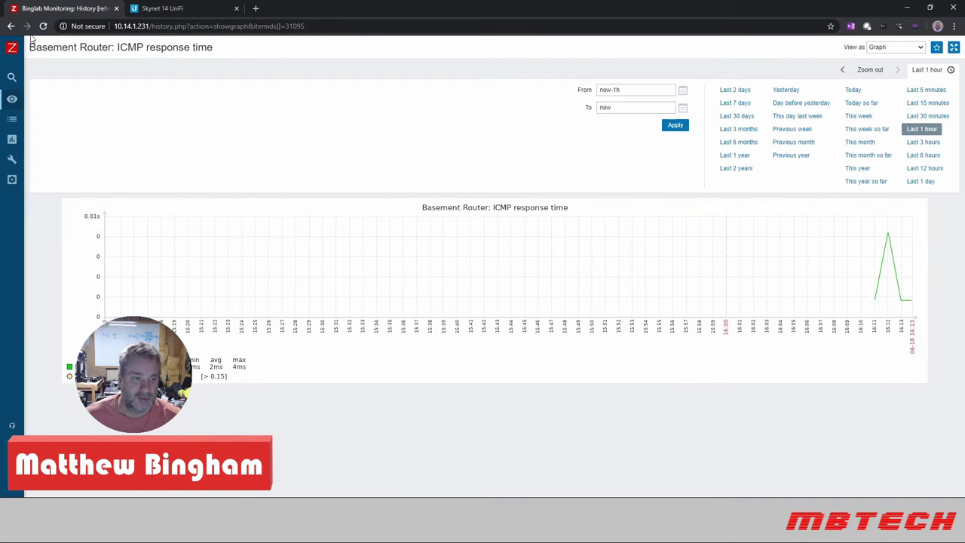
- Add Basement Switch from the Networking group to the Latest data host filter alongside Basement Router
mouse_move(12, 45)
left_click(33, 181)
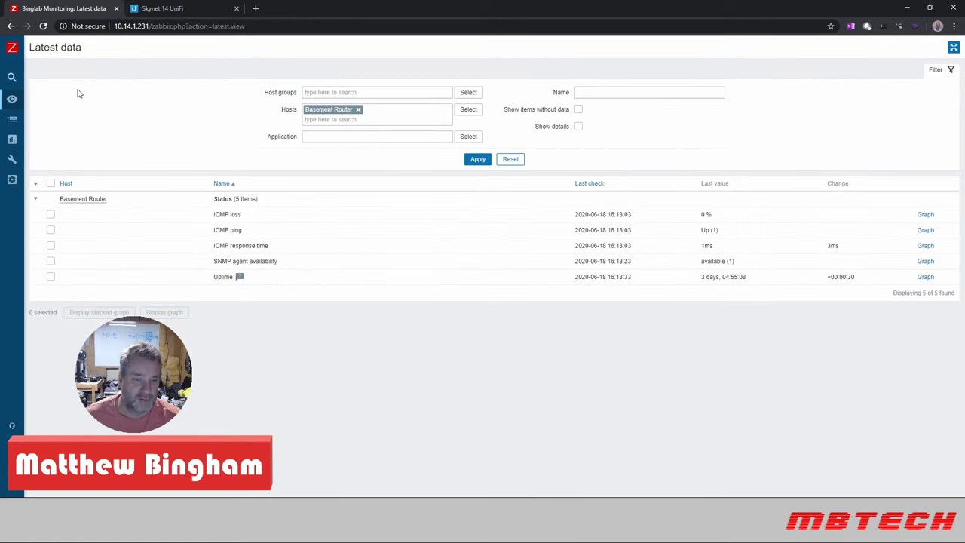
left_click(468, 111)
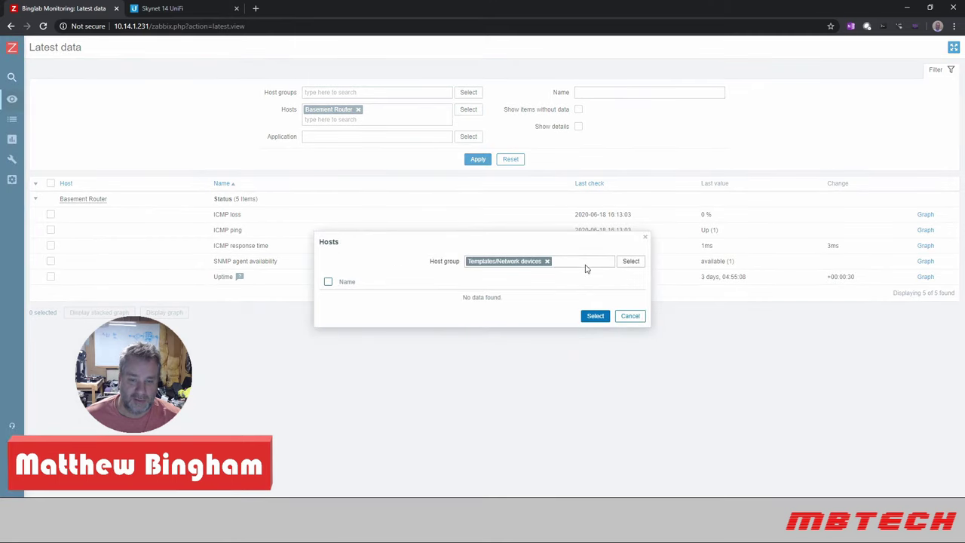
left_click(630, 260)
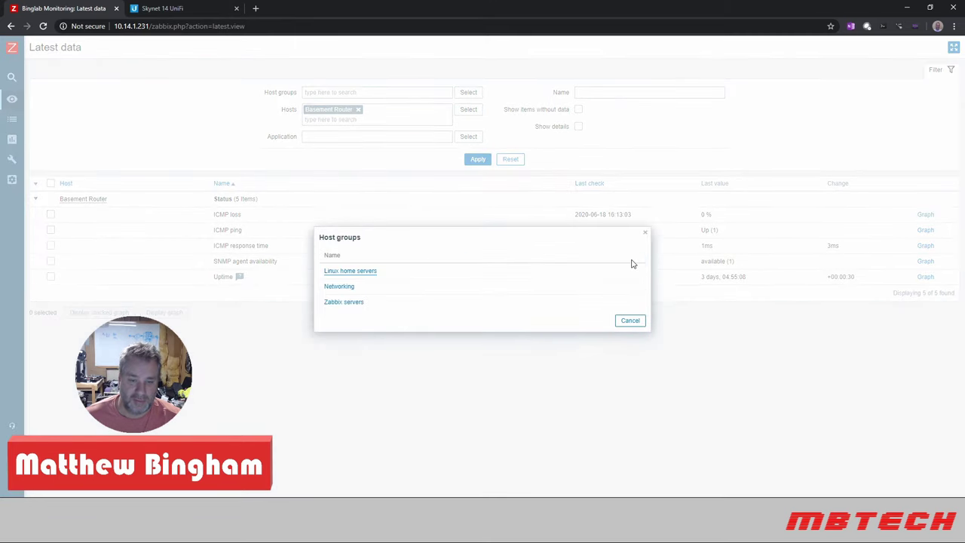
left_click(341, 287)
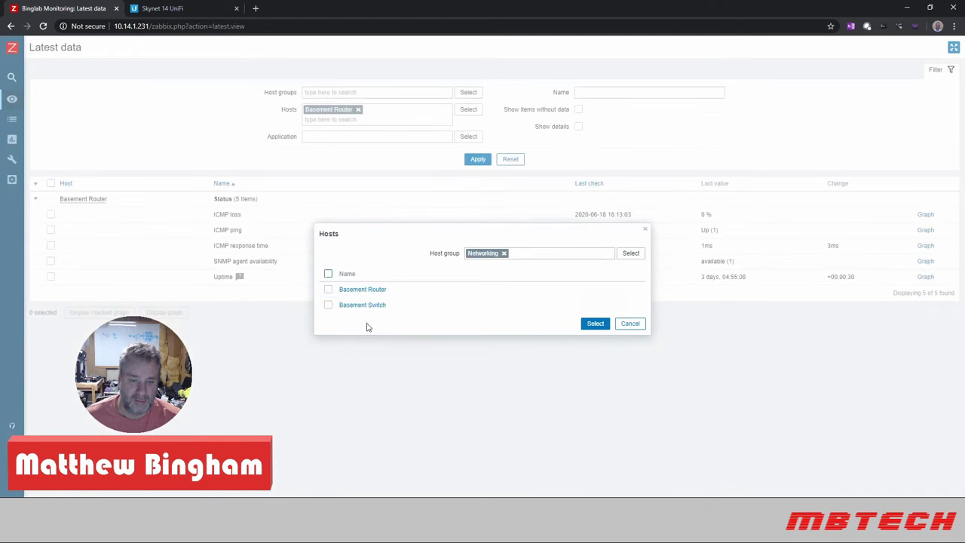
left_click(328, 305)
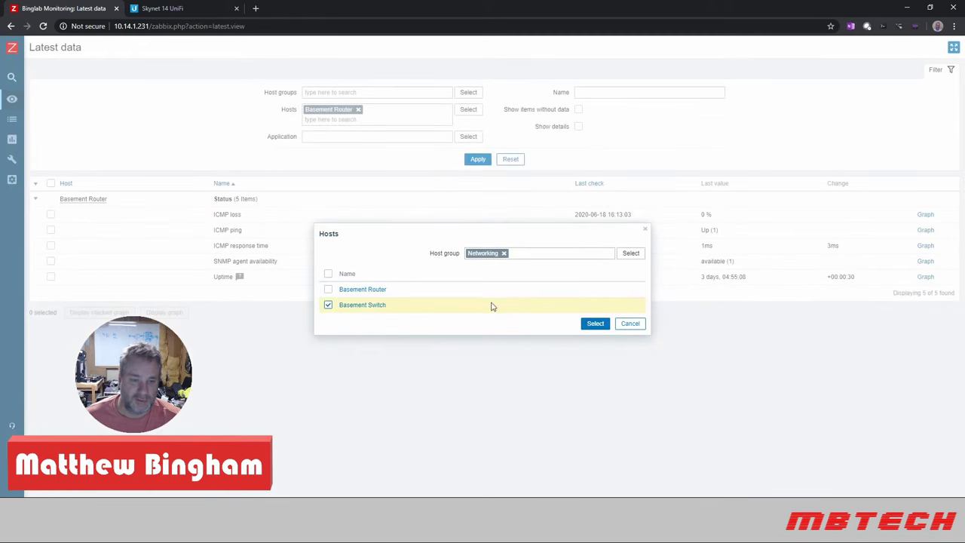
left_click(596, 324)
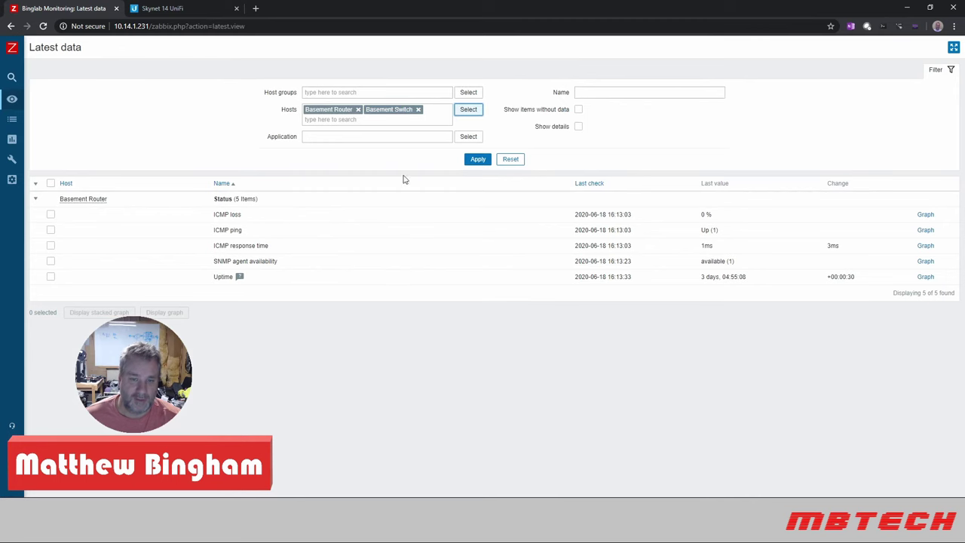
left_click(478, 159)
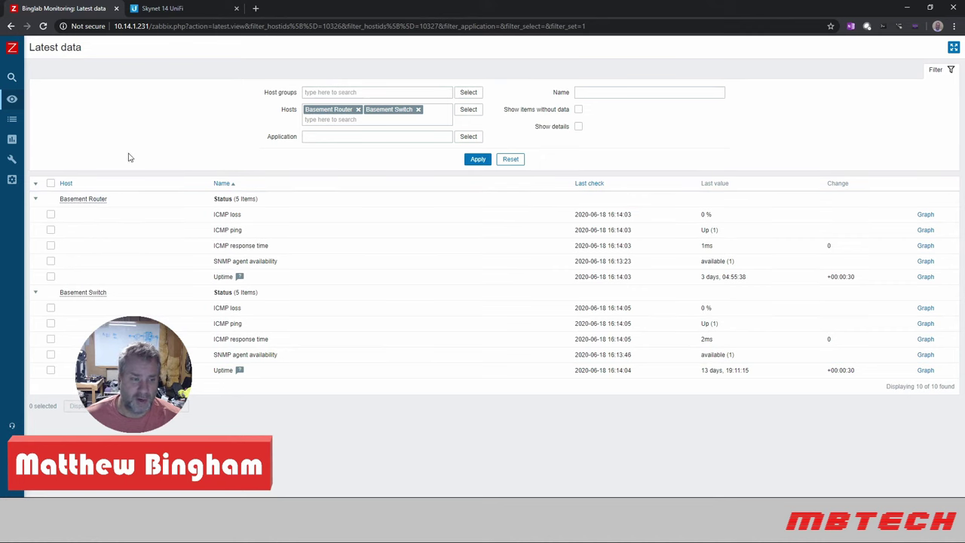
mouse_move(12, 99)
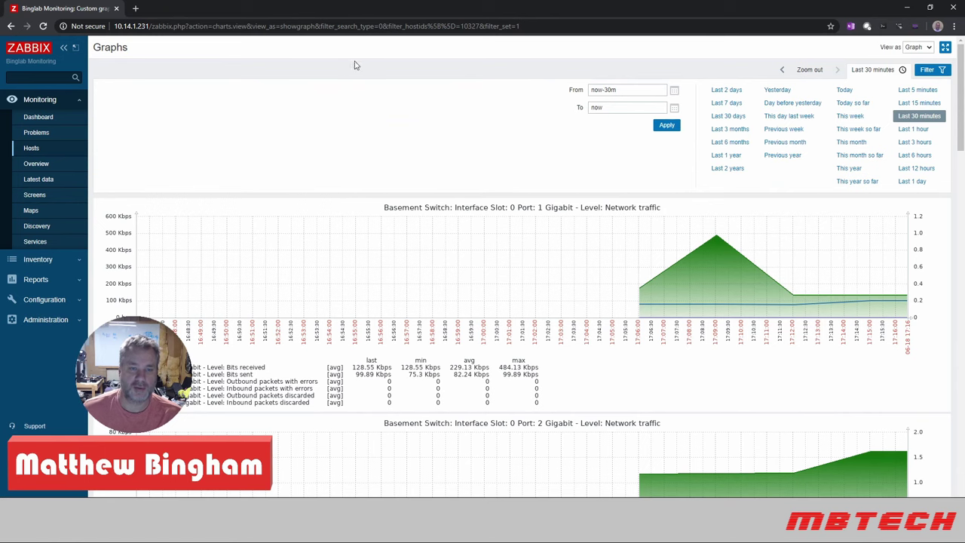
- Review Basement Switch's latest data from the Hosts list, then go to Monitoring > Overview
left_click(34, 151)
left_click(38, 179)
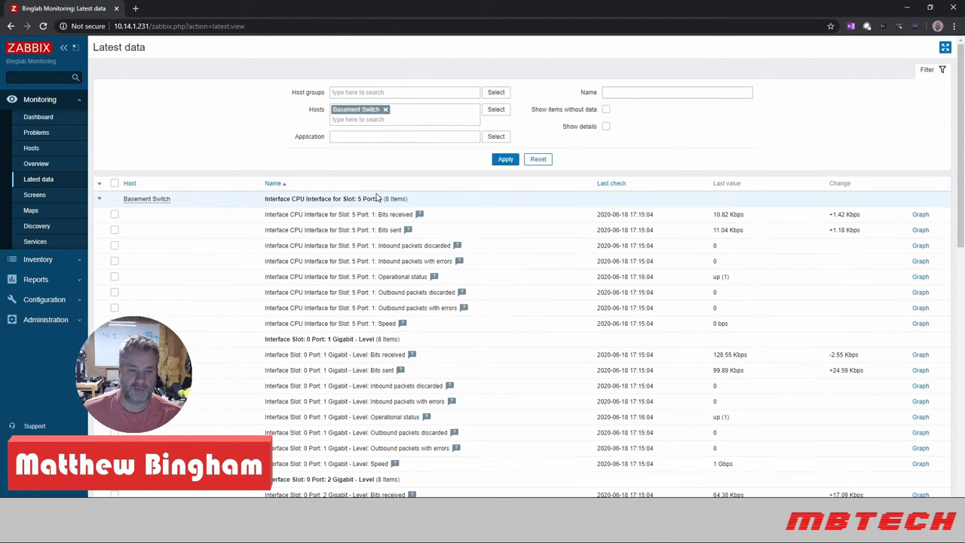
scroll(376, 196, "down", 4)
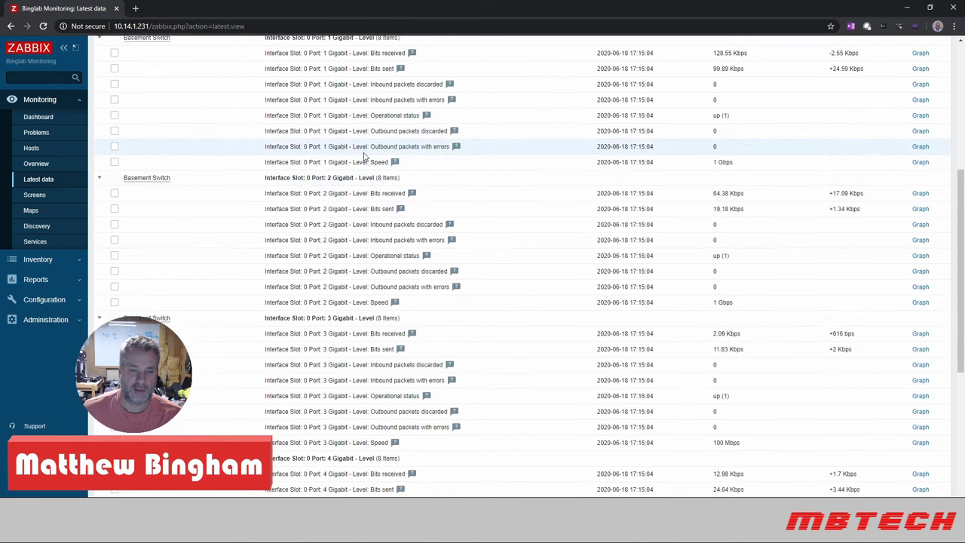
scroll(346, 301, "down", 5)
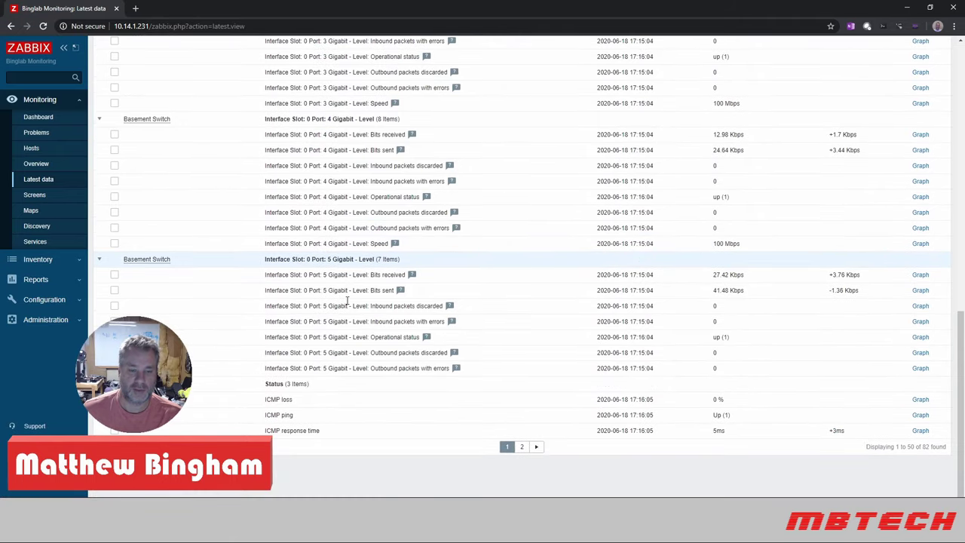
scroll(347, 300, "up", 9)
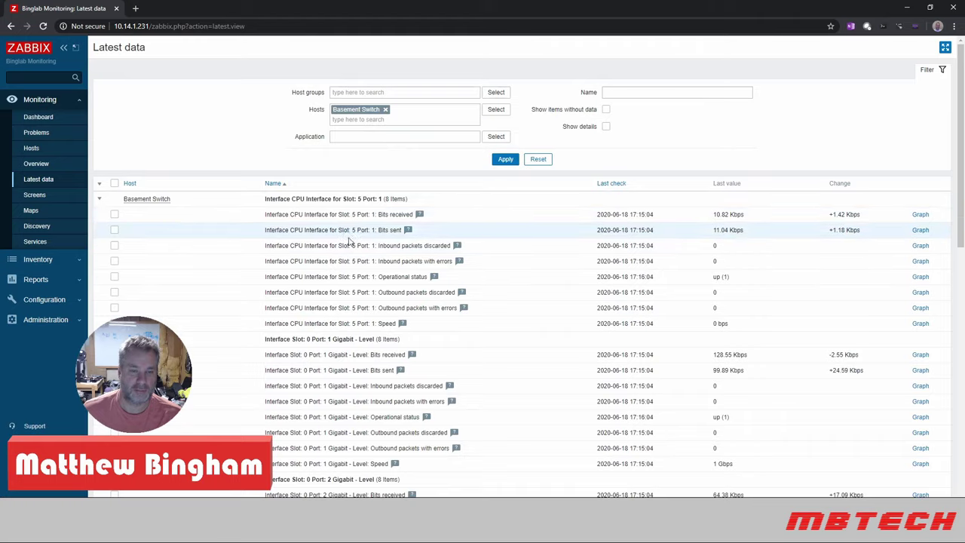
scroll(349, 243, "down", 5)
scroll(348, 243, "down", 3)
scroll(347, 240, "up", 8)
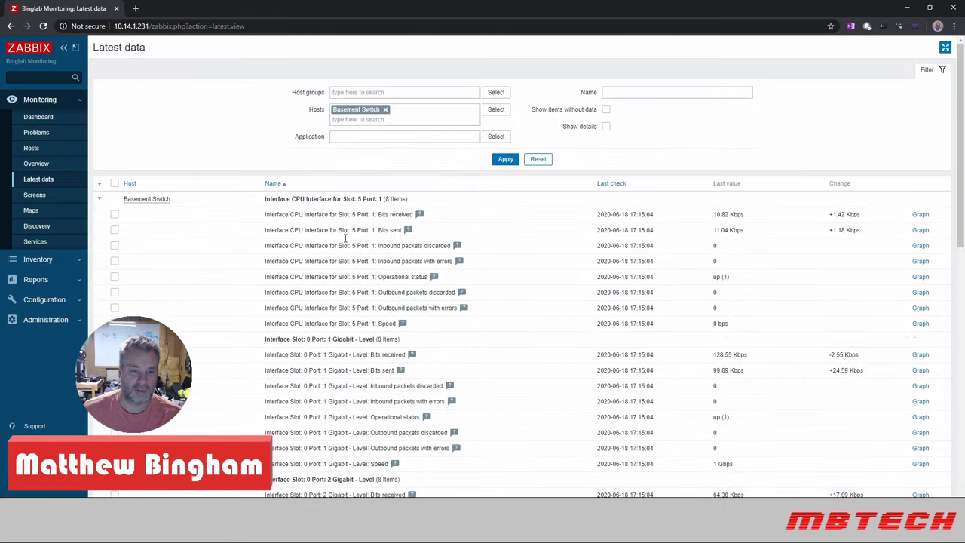
scroll(344, 238, "down", 8)
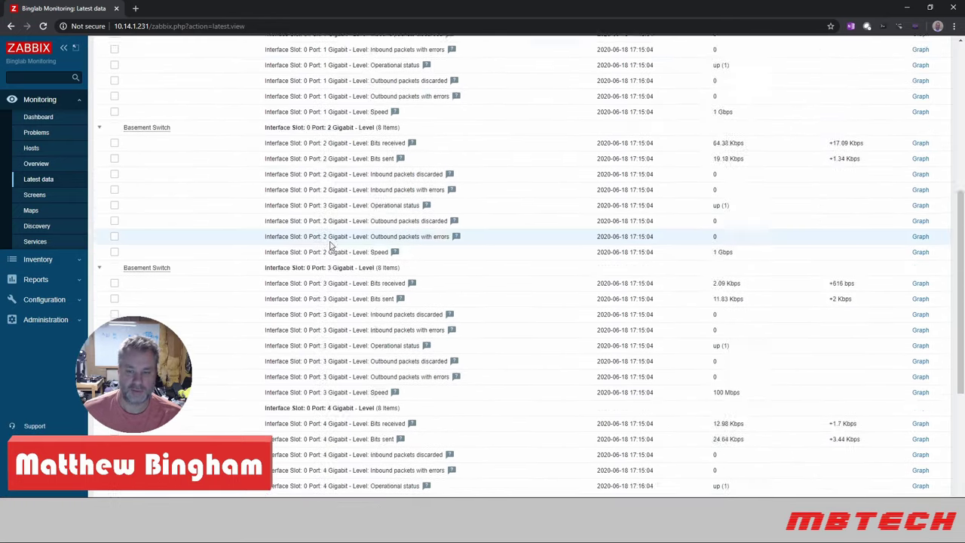
scroll(330, 241, "up", 4)
scroll(330, 241, "up", 4)
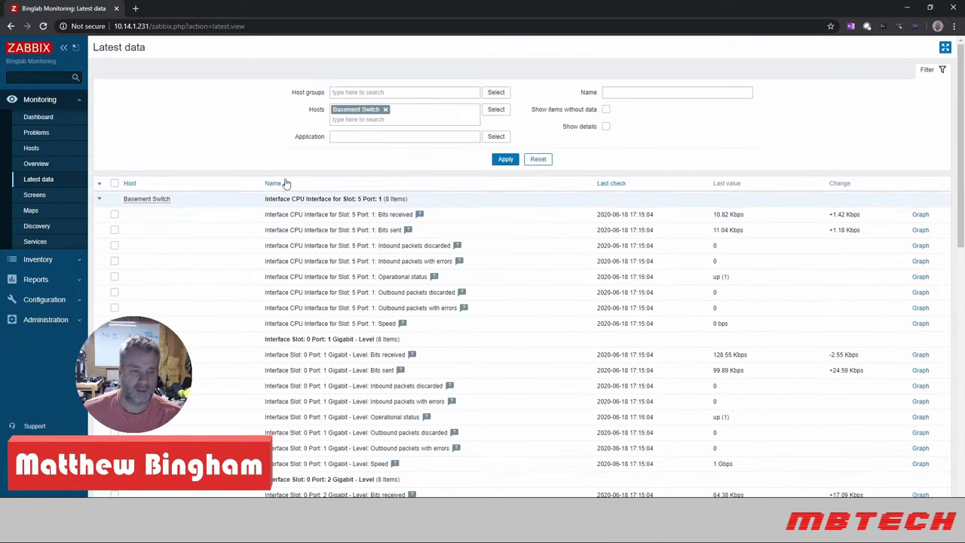
left_click(35, 164)
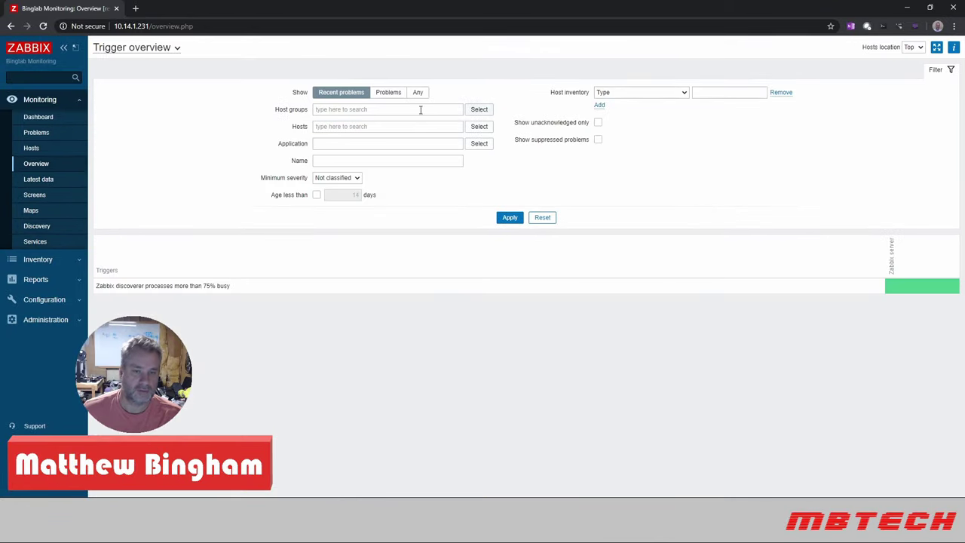
- Filter the trigger overview to Basement Router and Basement Switch, which shows no trigger data
left_click(480, 126)
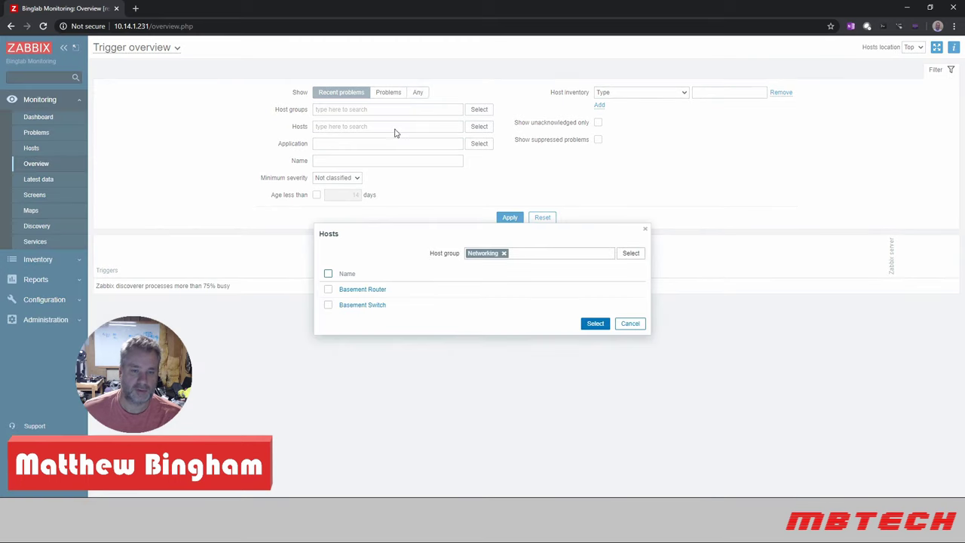
left_click(328, 289)
left_click(328, 305)
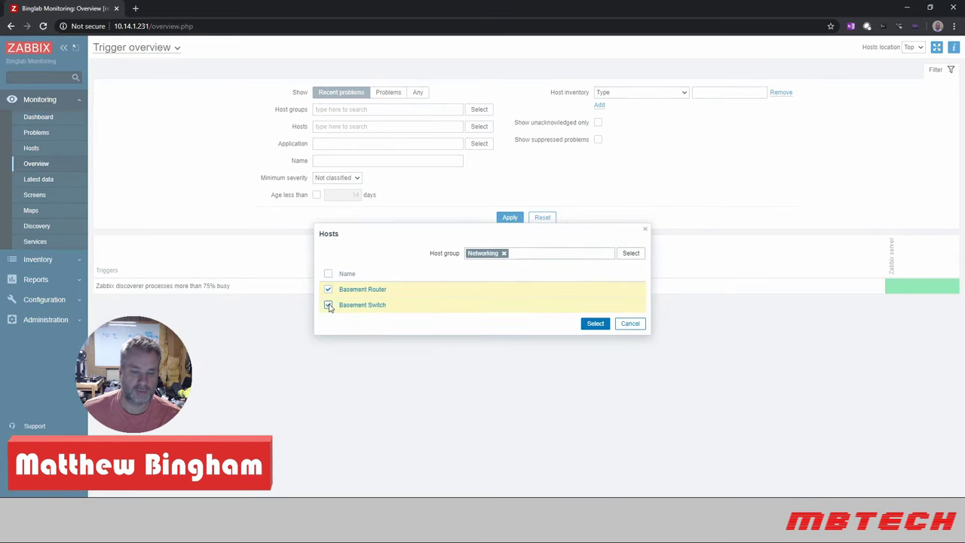
left_click(595, 324)
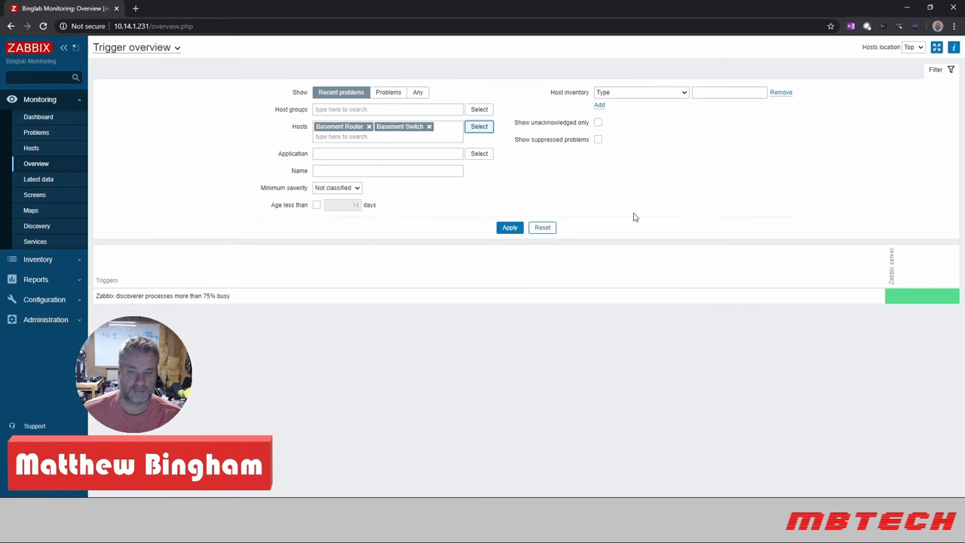
left_click(509, 229)
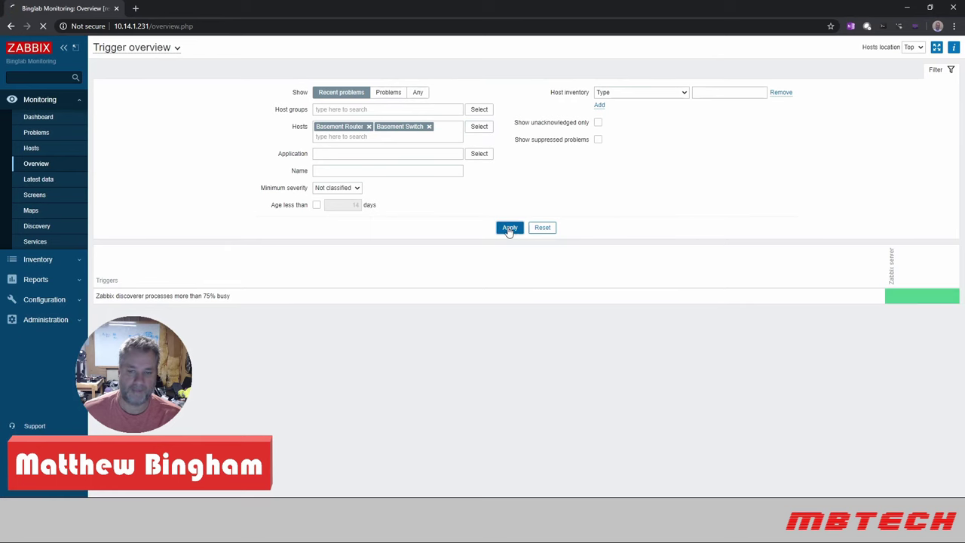
left_click(33, 180)
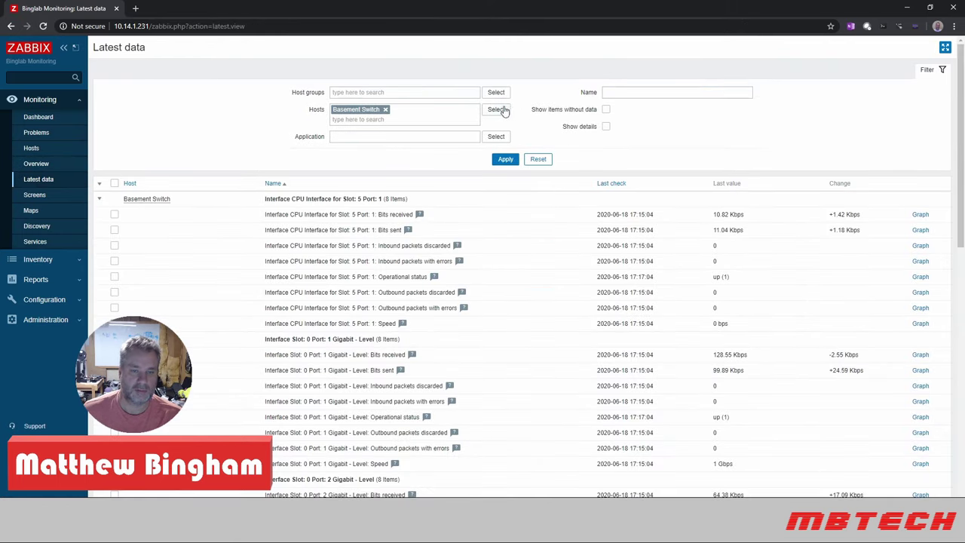
- Add Basement Router to the Latest data host filter
left_click(504, 111)
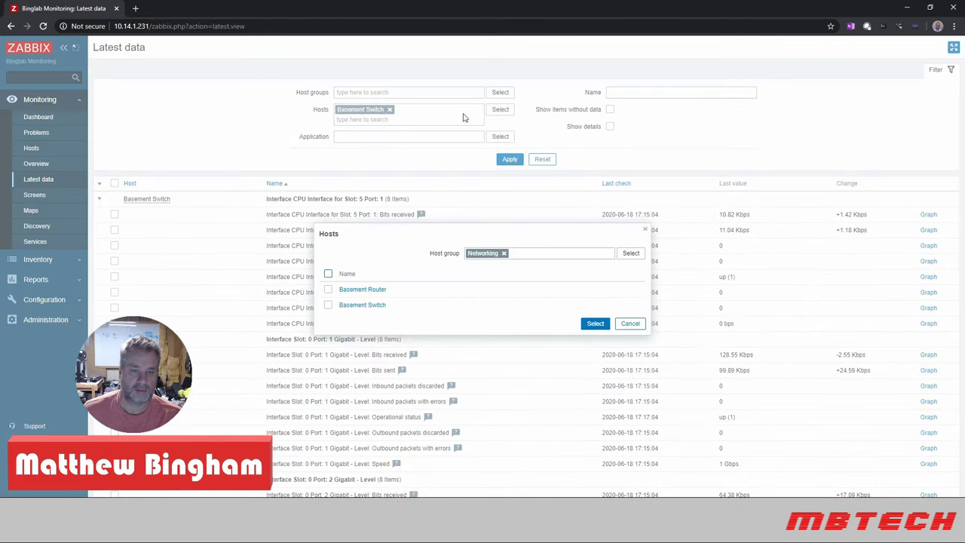
left_click(328, 289)
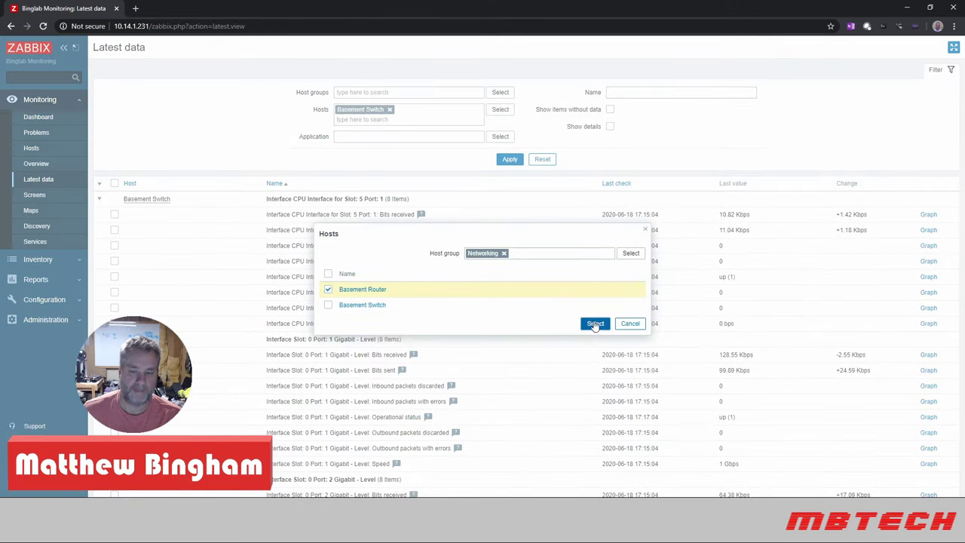
left_click(595, 323)
left_click(505, 159)
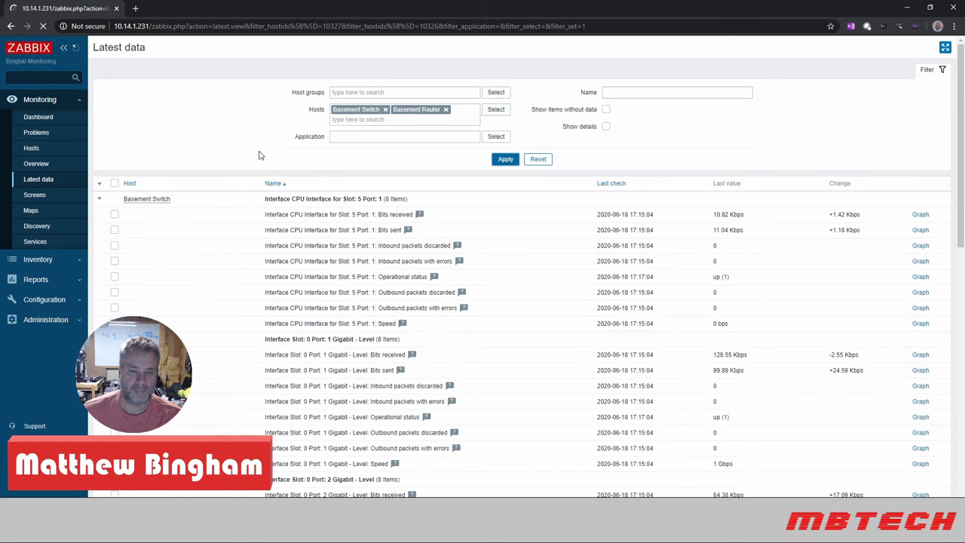
- View the eth1.40 Bits received history graph, then go to Monitoring > Hosts
scroll(362, 188, "down", 10)
scroll(370, 198, "down", 2)
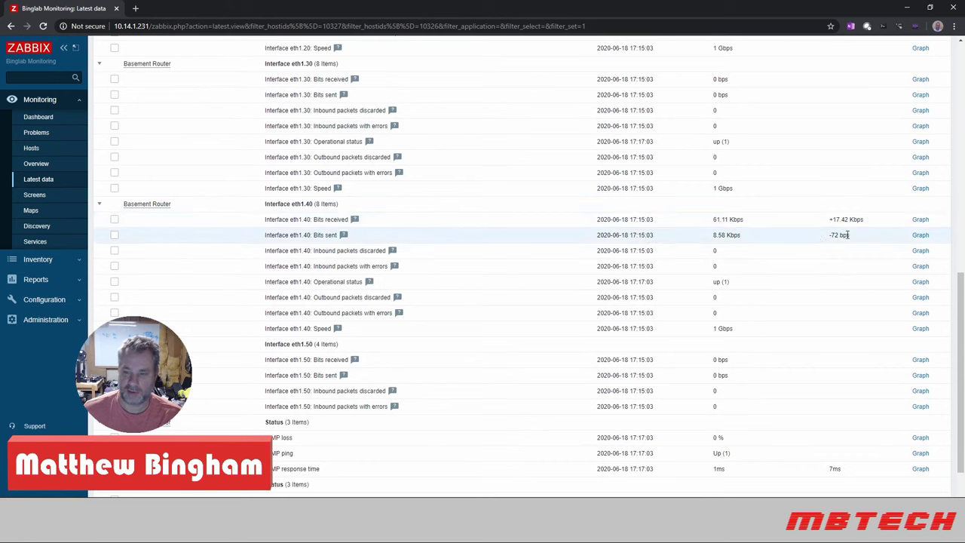
left_click(921, 220)
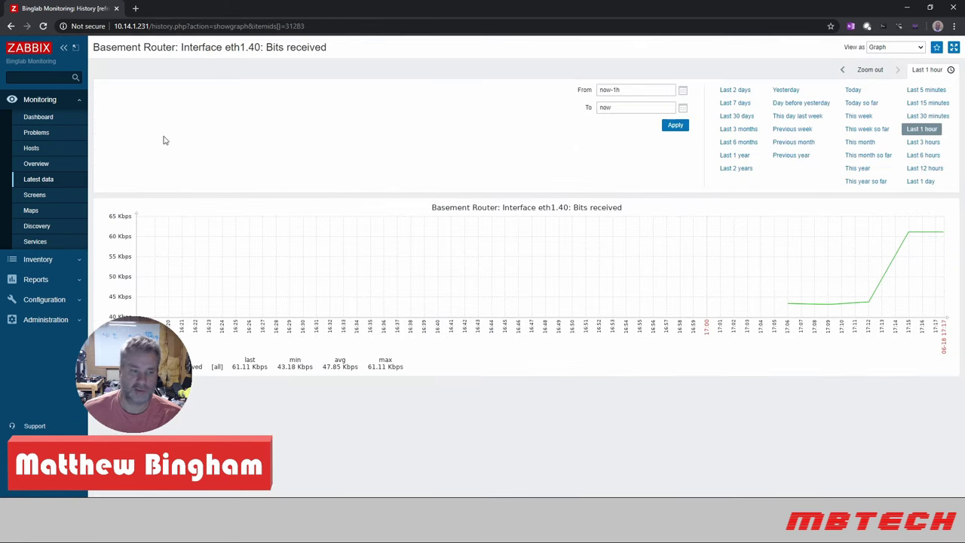
left_click(30, 148)
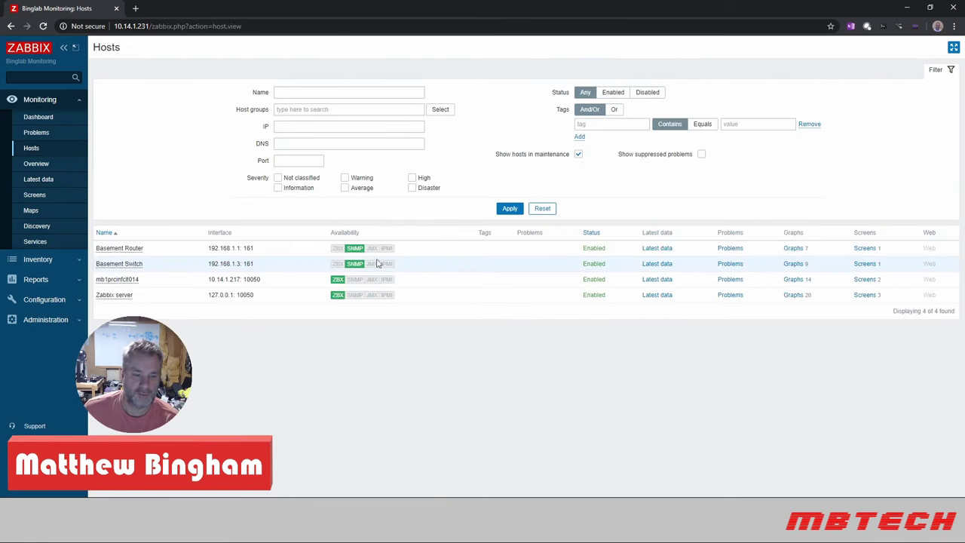
- Review Basement Switch's traffic graphs for Ports 1–8 over the last 30 minutes
left_click(792, 264)
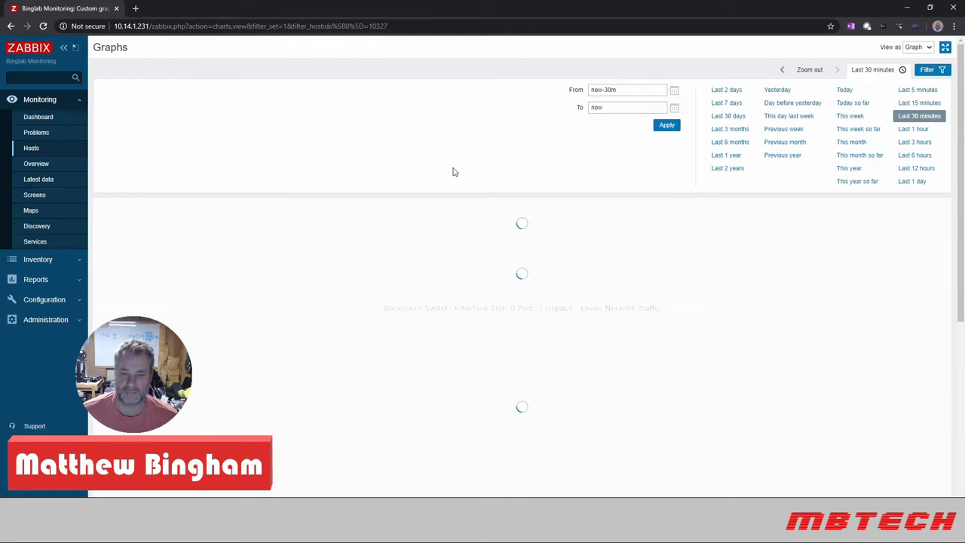
scroll(517, 196, "down", 13)
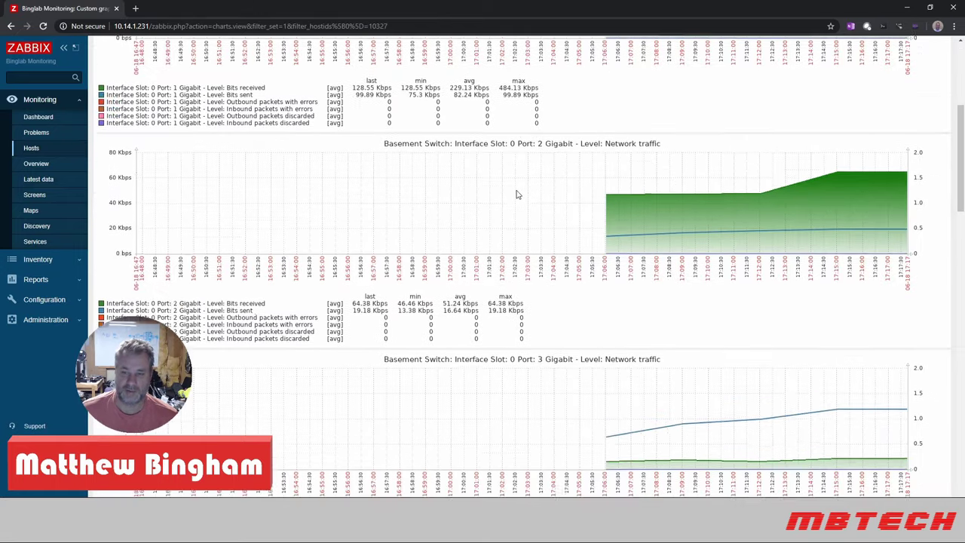
scroll(517, 195, "down", 9)
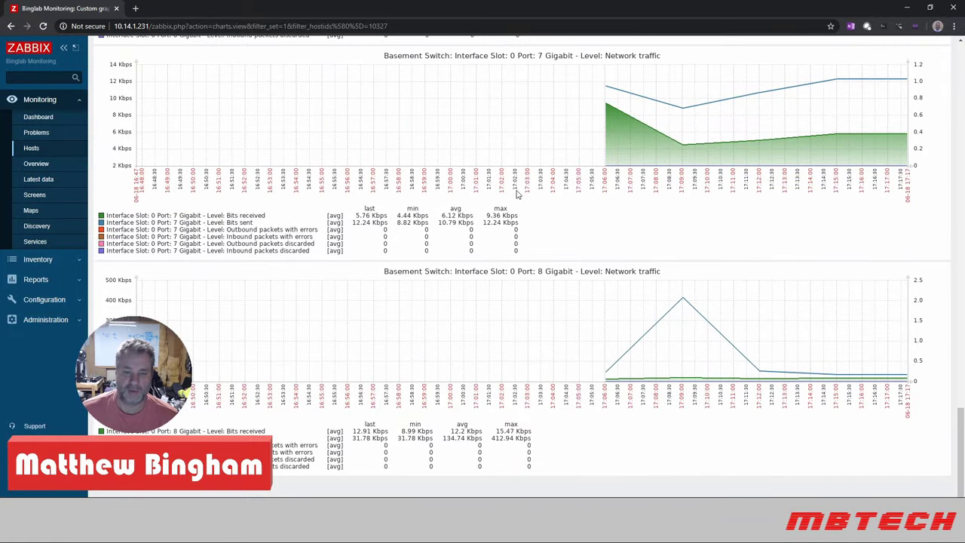
scroll(517, 195, "up", 15)
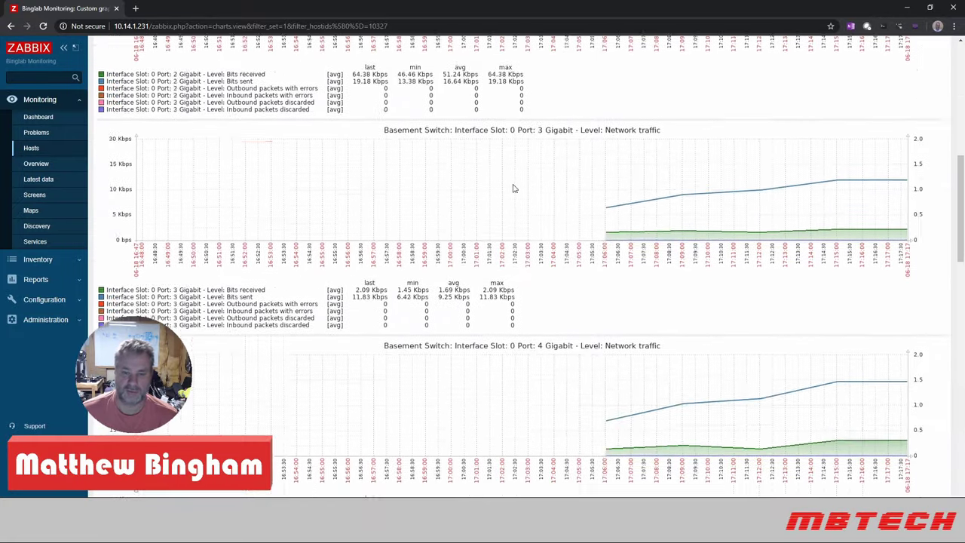
scroll(515, 187, "up", 5)
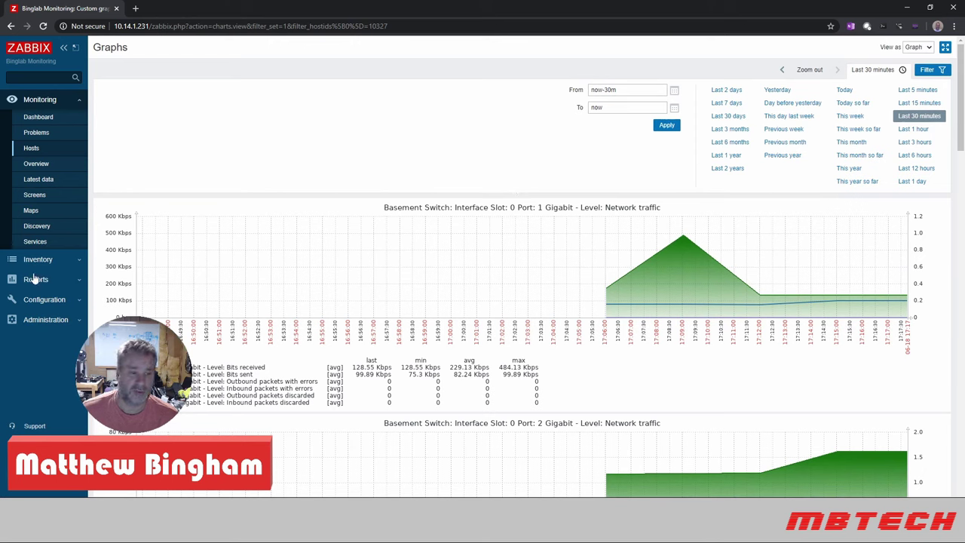
left_click(34, 300)
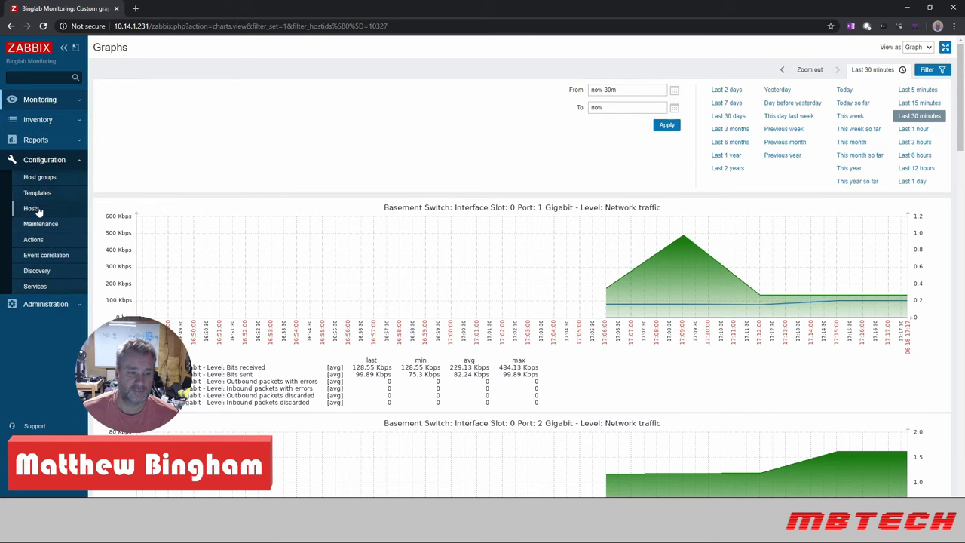
- Check Basement Router's linked Template Net Network Generic Device SNMPv2, then view the Local network map
left_click(34, 210)
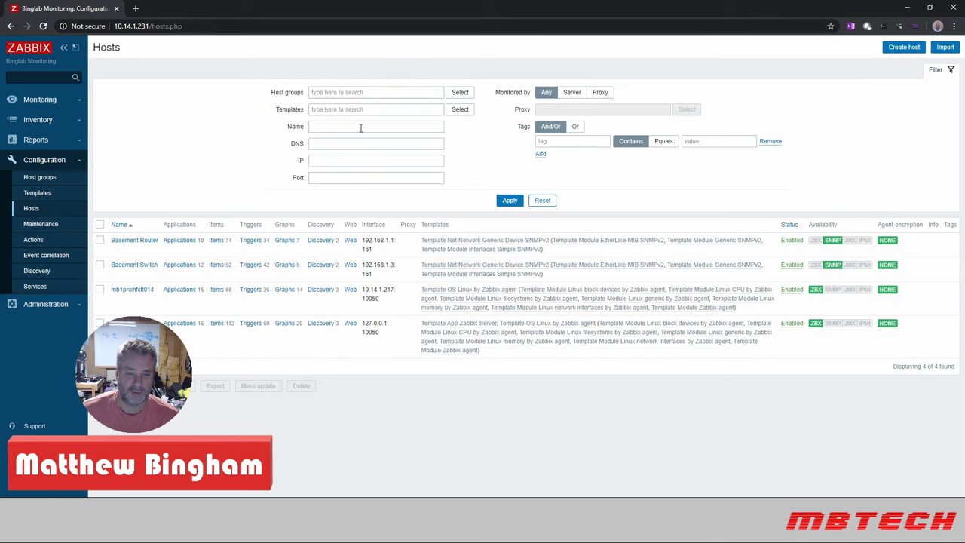
left_click(134, 241)
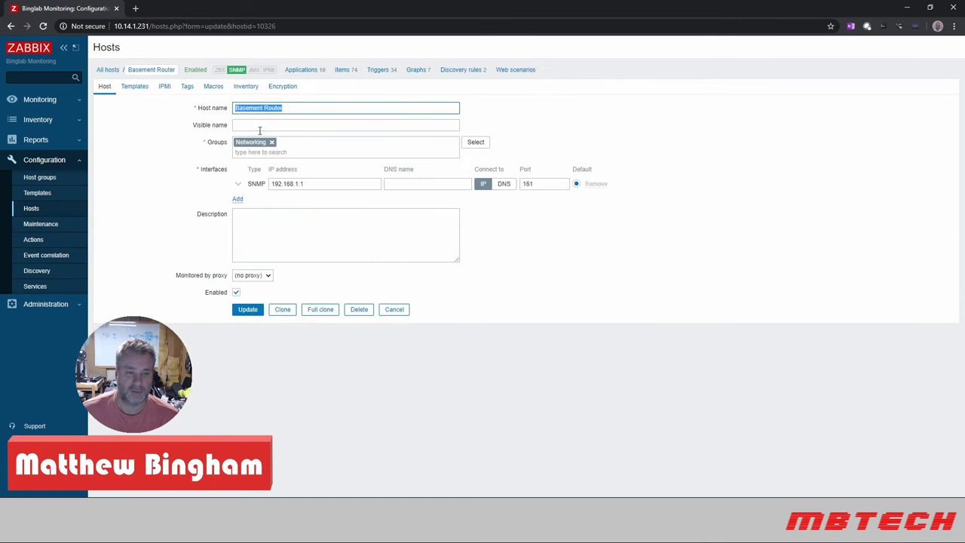
left_click(145, 88)
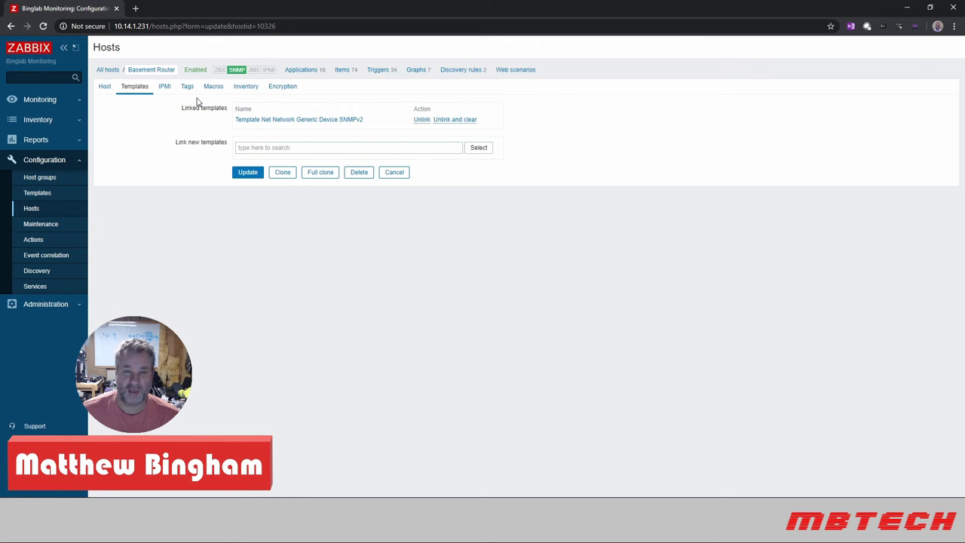
left_click(46, 101)
left_click(33, 212)
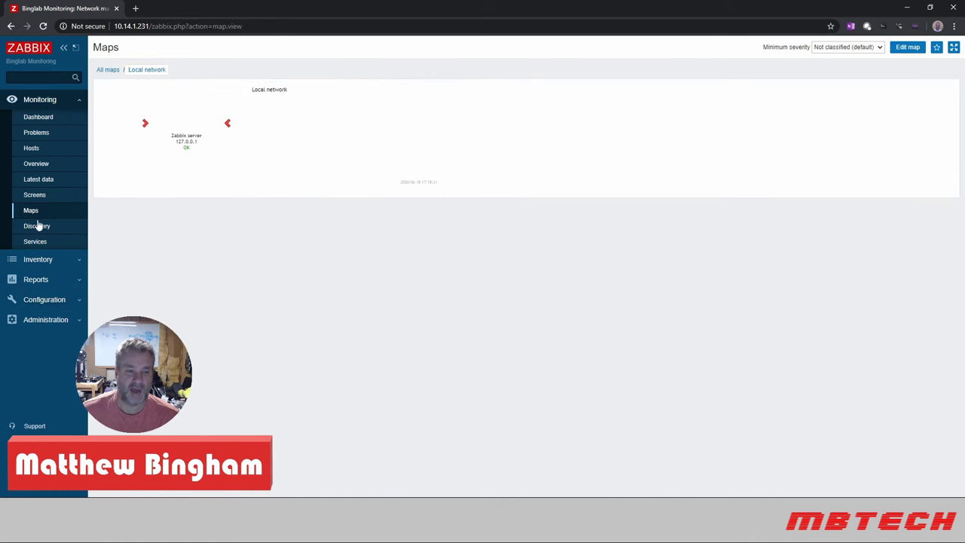